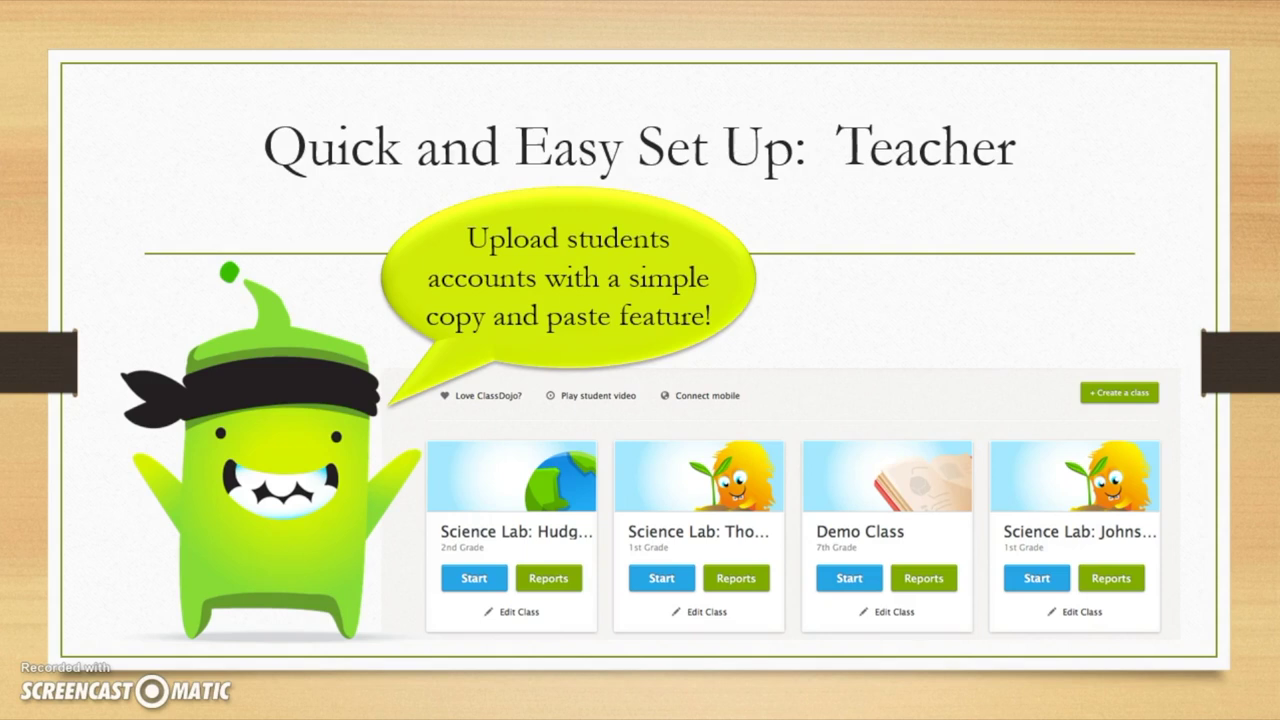
# Step: Advance the slideshow past the Customized Feedback, set-up and app slides to 'Let's Get Started!'
pyautogui.press('Right')
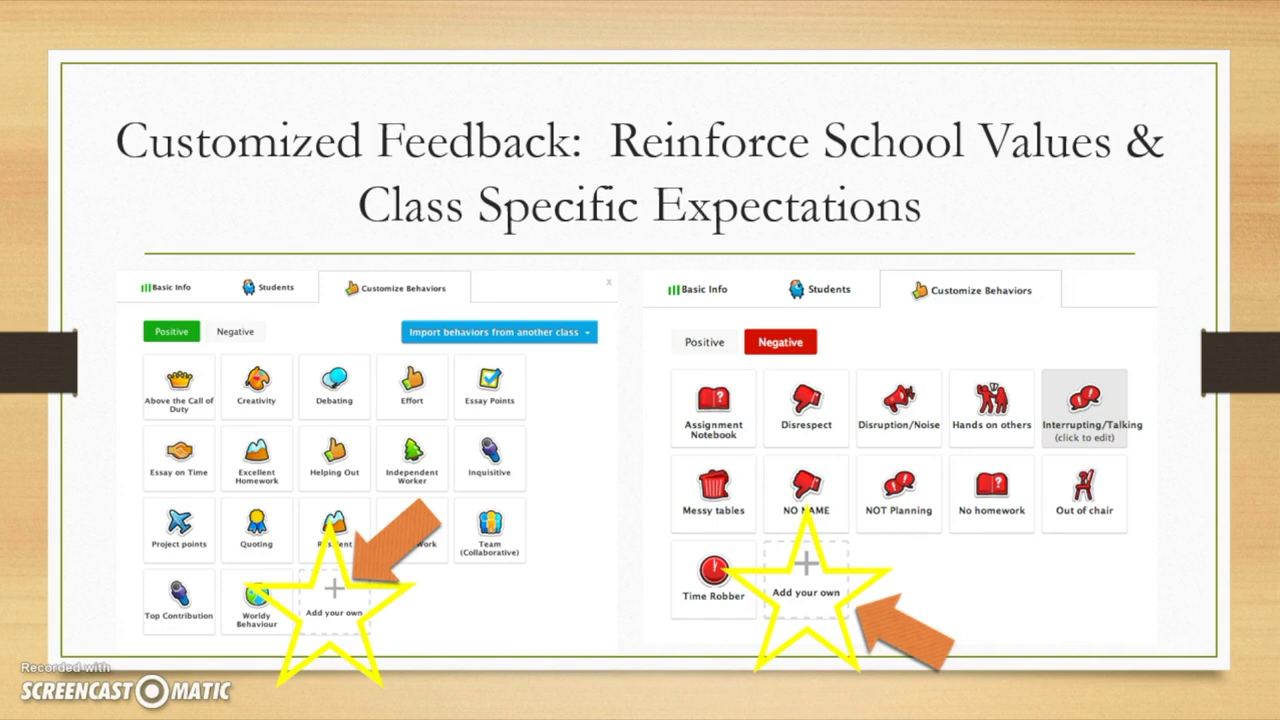
pyautogui.press('Right')
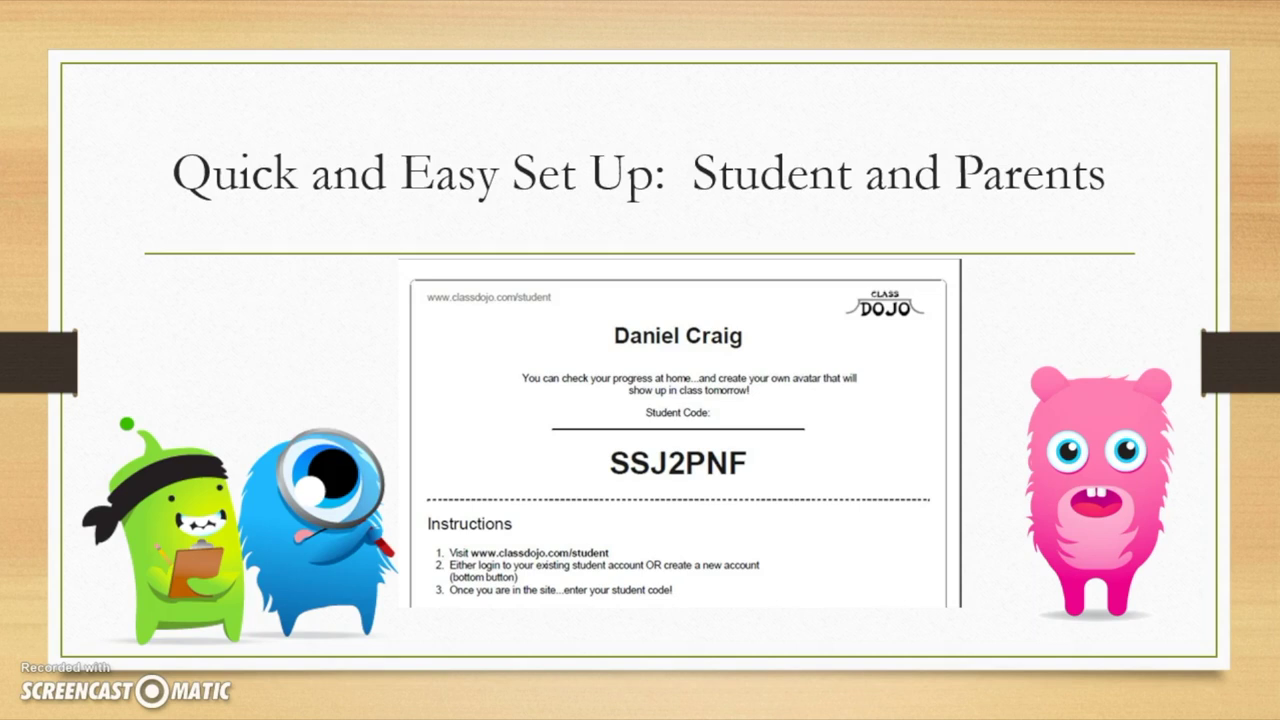
pyautogui.press('Right')
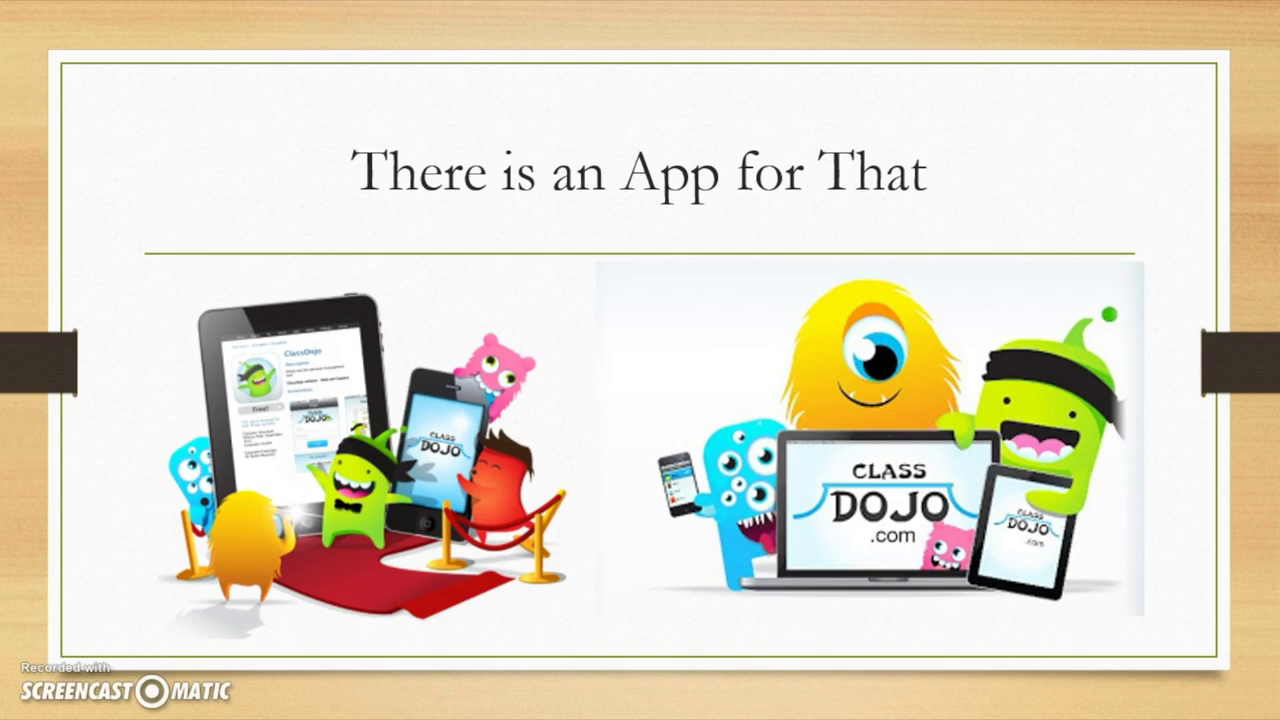
pyautogui.press('Right')
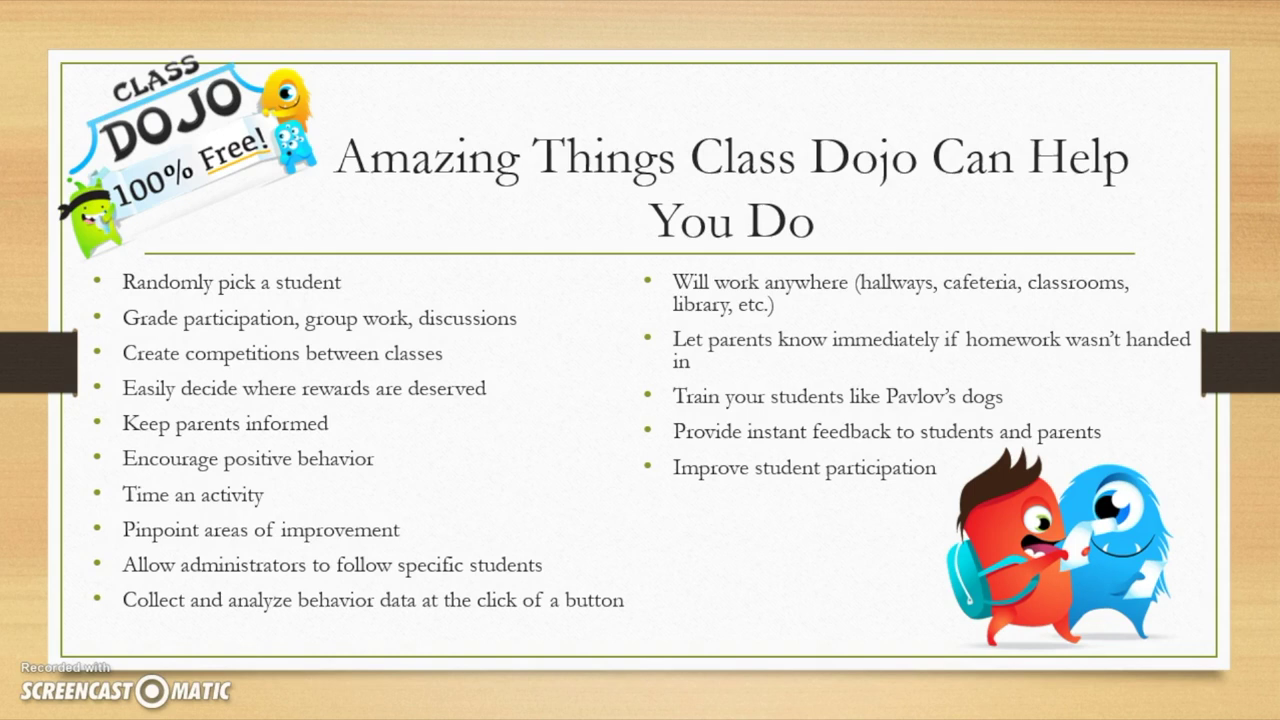
pyautogui.press('Right')
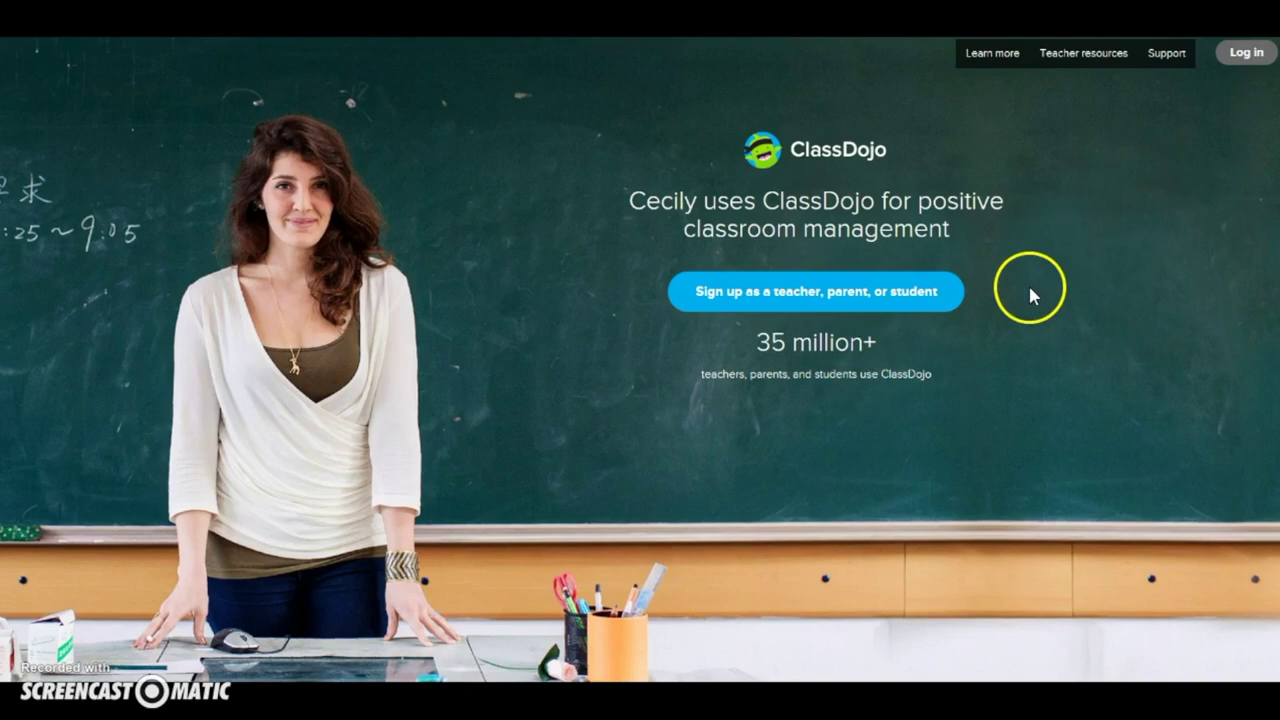
pyautogui.click(1092, 58)
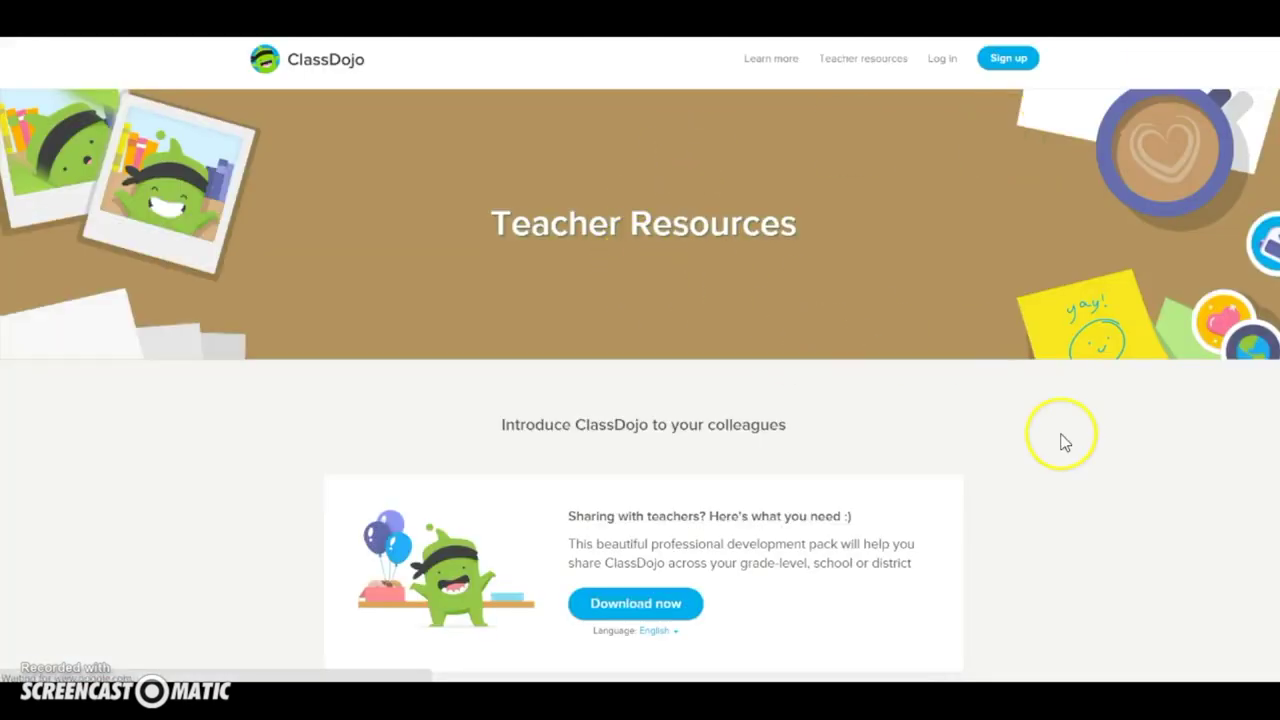
pyautogui.scroll(-4, 1063, 441)
pyautogui.scroll(-8, 1063, 441)
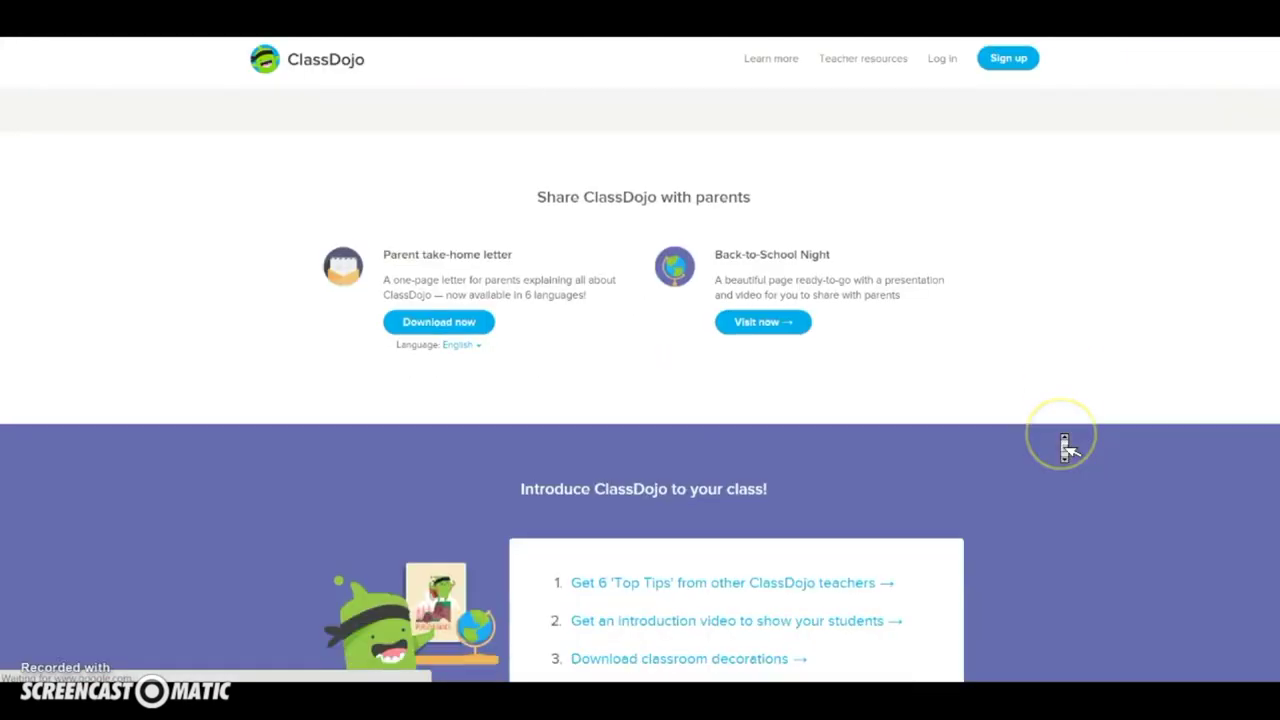
pyautogui.scroll(-2, 1068, 448)
pyautogui.scroll(15, 1068, 448)
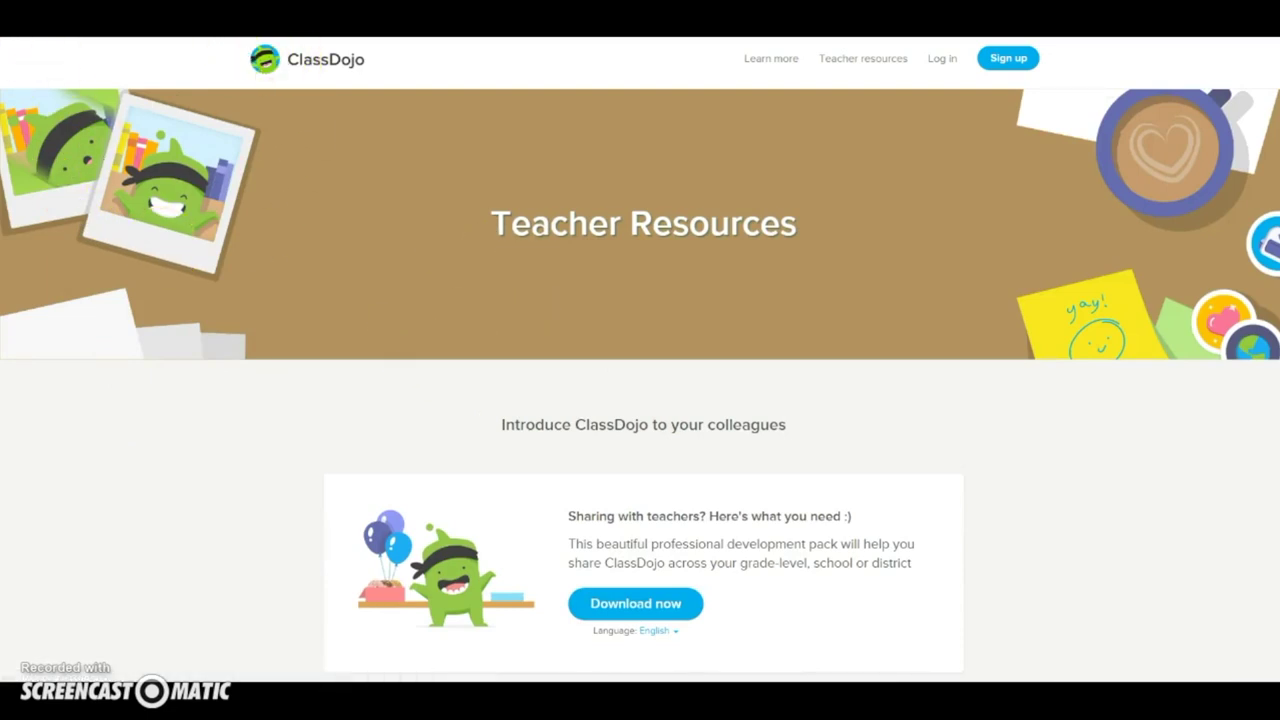
pyautogui.hotkey('alt', 'Left')
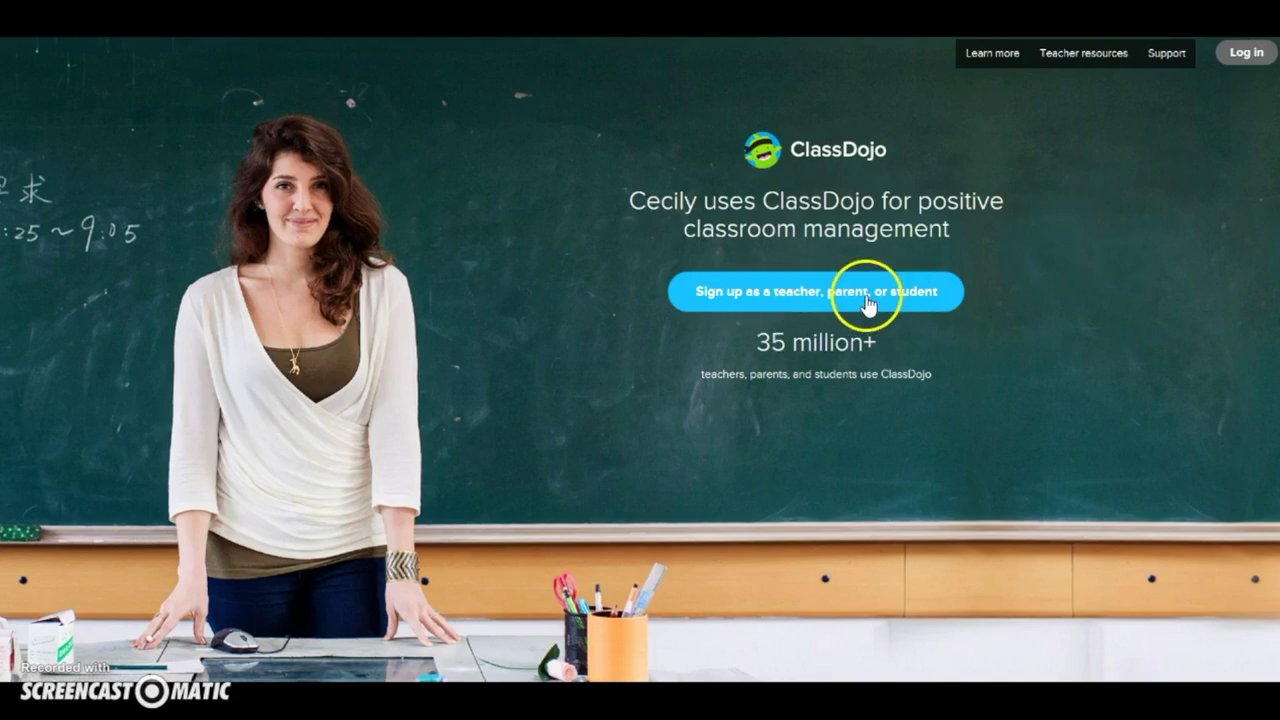
pyautogui.click(865, 302)
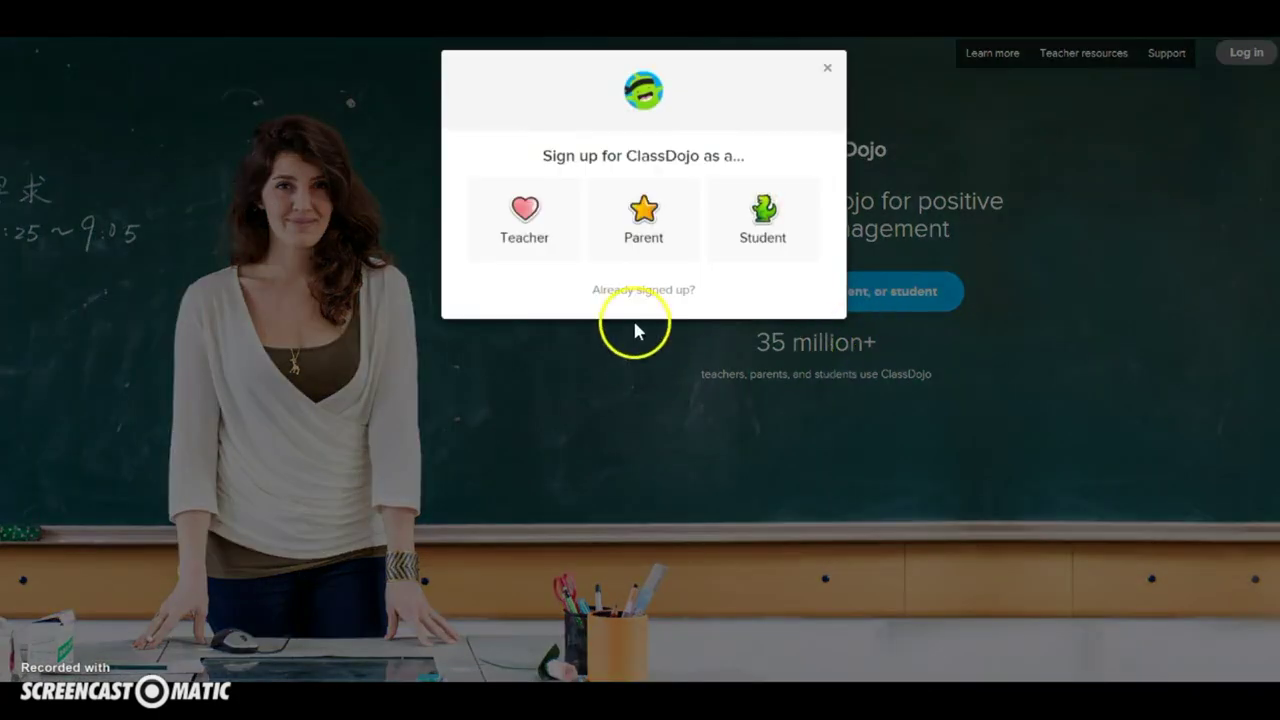
pyautogui.click(530, 234)
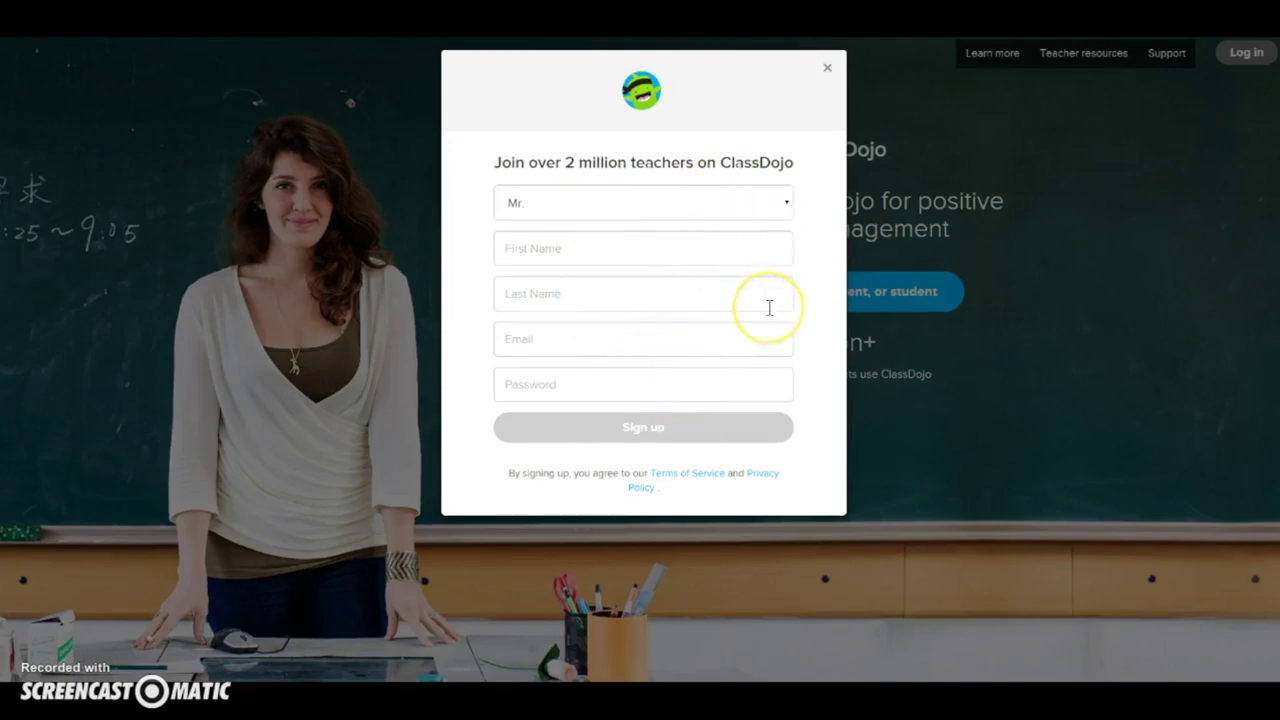
pyautogui.click(828, 71)
# Step: Log in to ClassDojo with the teacher's e-mail address and account password
pyautogui.click(1230, 66)
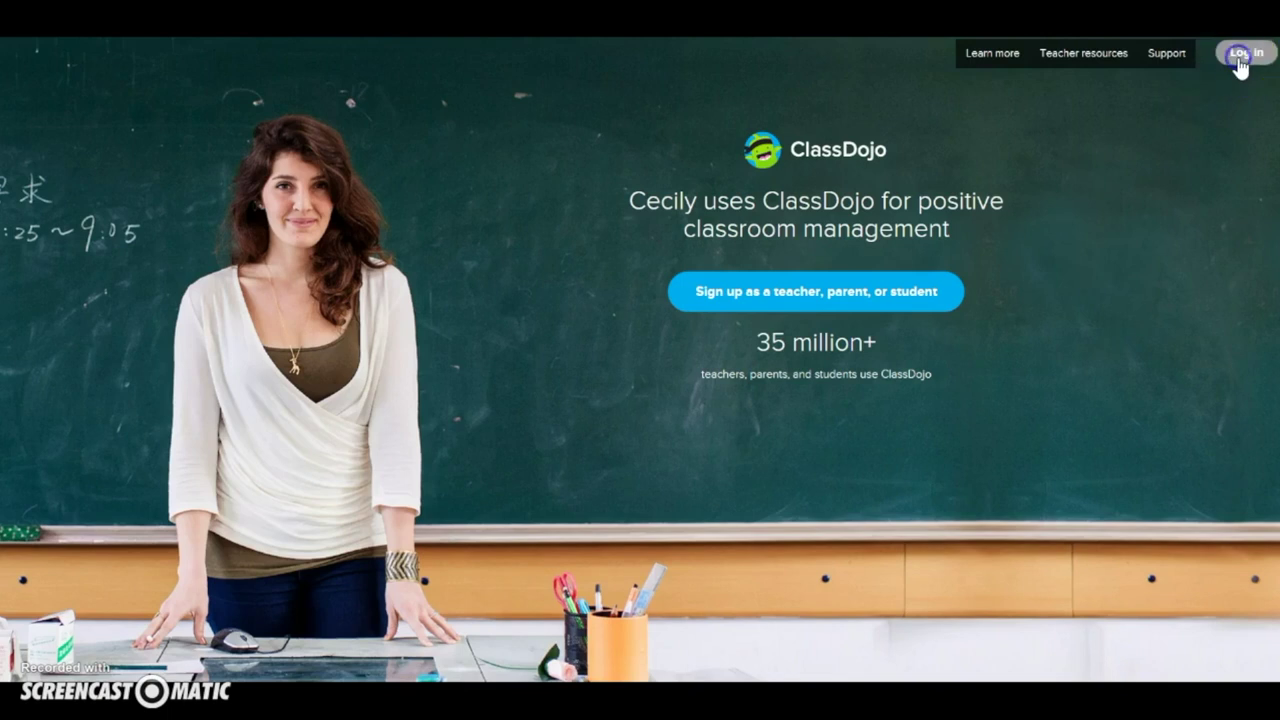
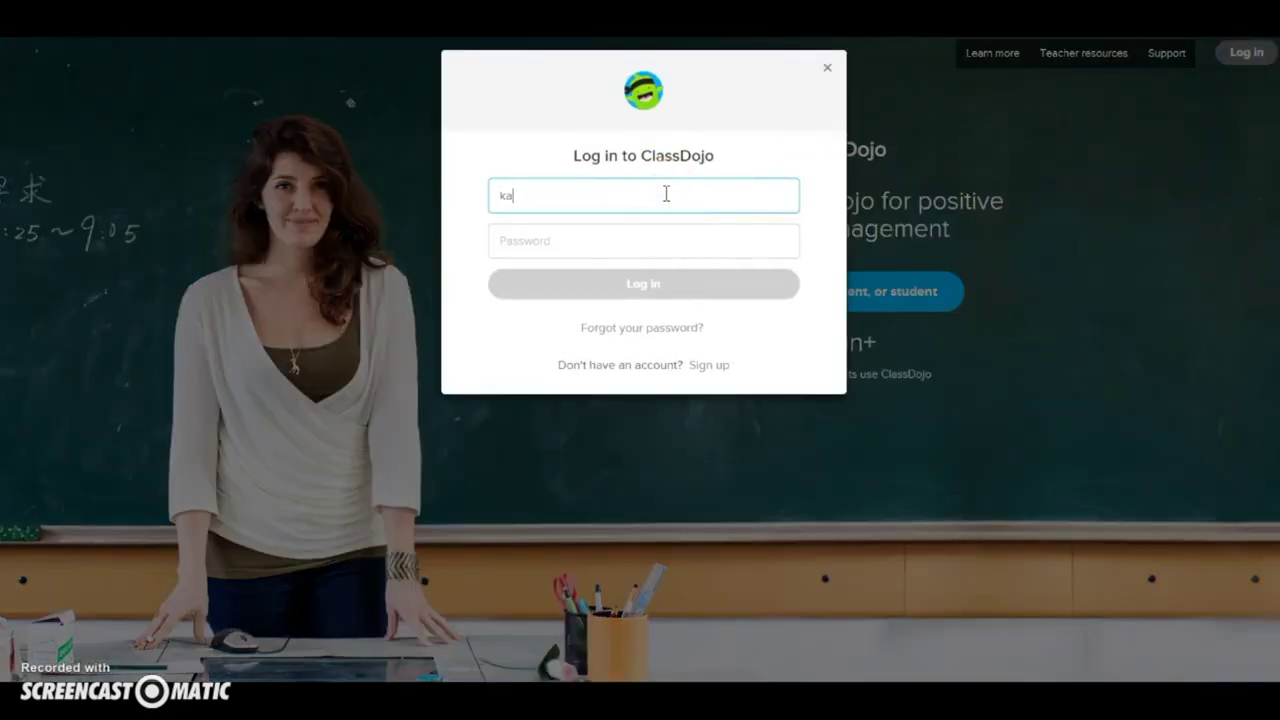
pyautogui.press('Tab')
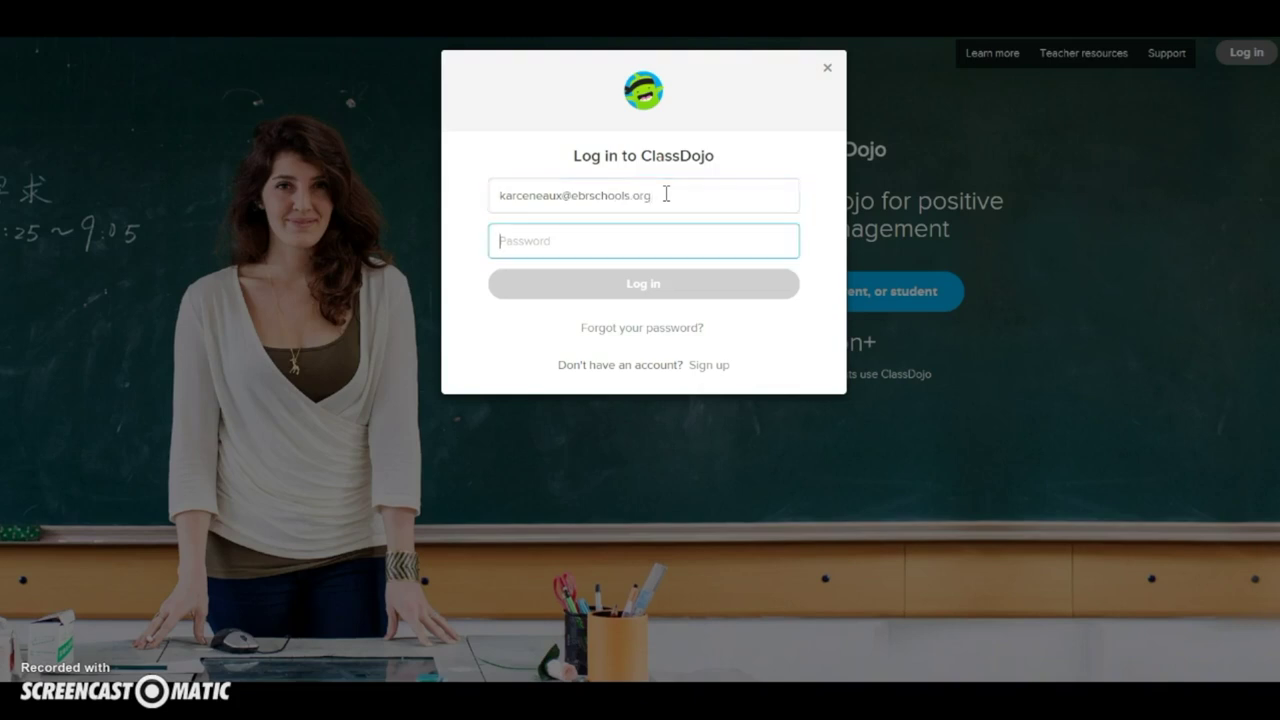
pyautogui.write('*****')
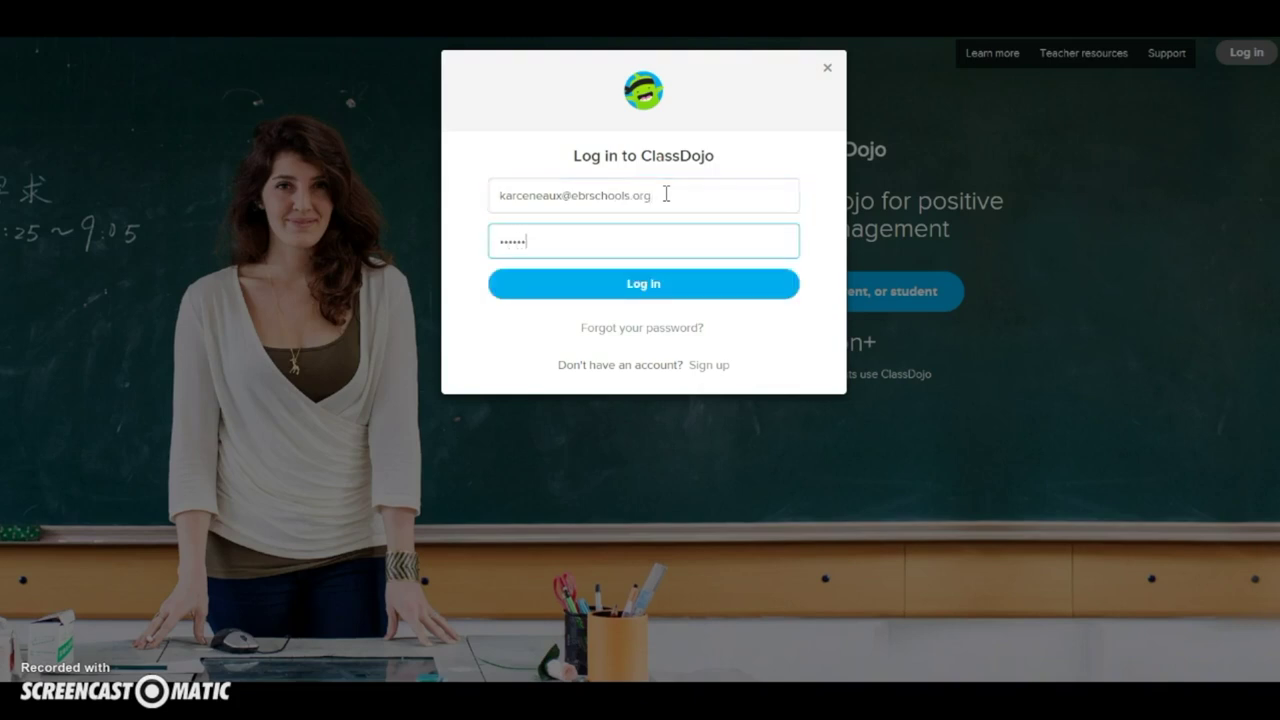
pyautogui.press('Return')
pyautogui.click(666, 206)
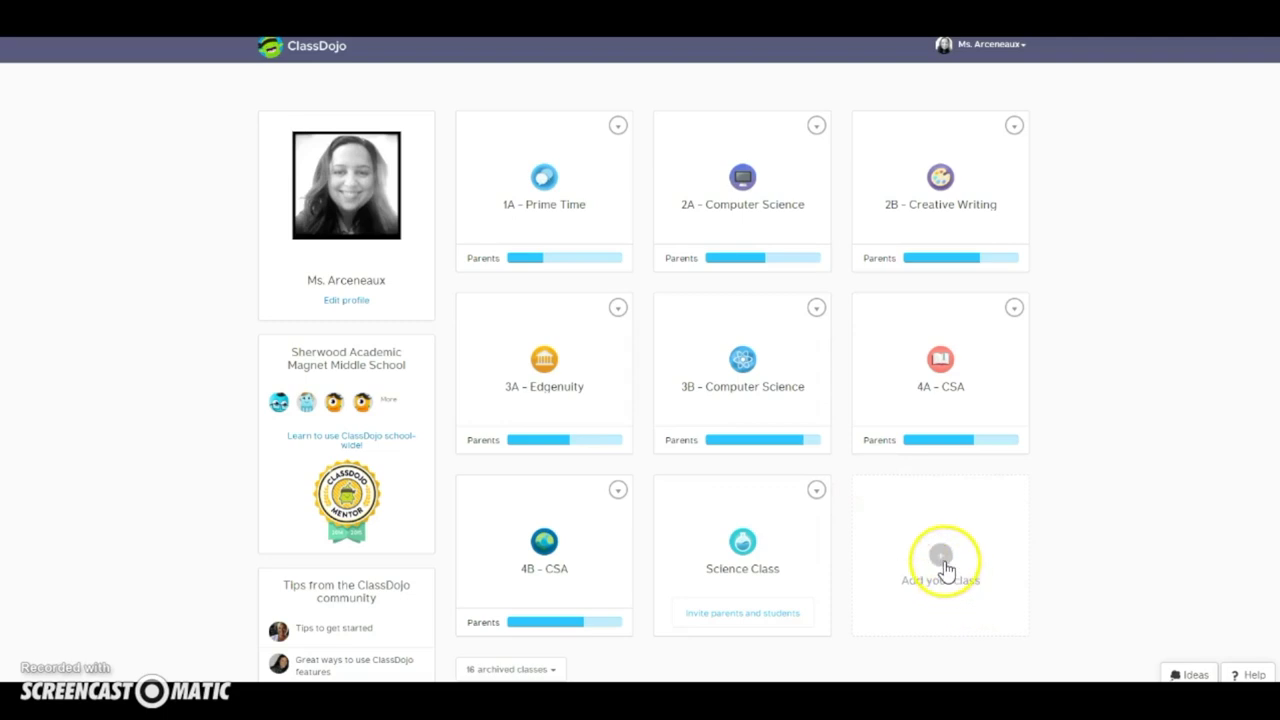
# Step: Create a 7th Grade class named 'Science Class' with the atom icon
pyautogui.click(942, 560)
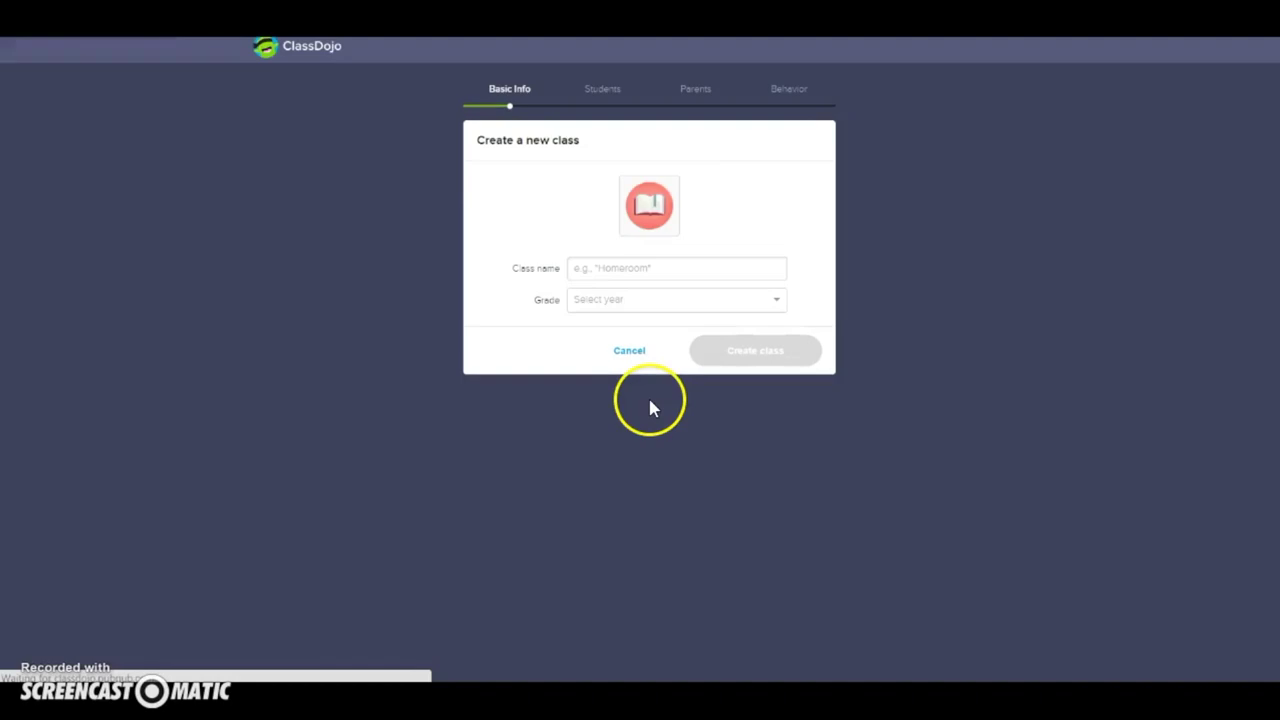
pyautogui.click(605, 267)
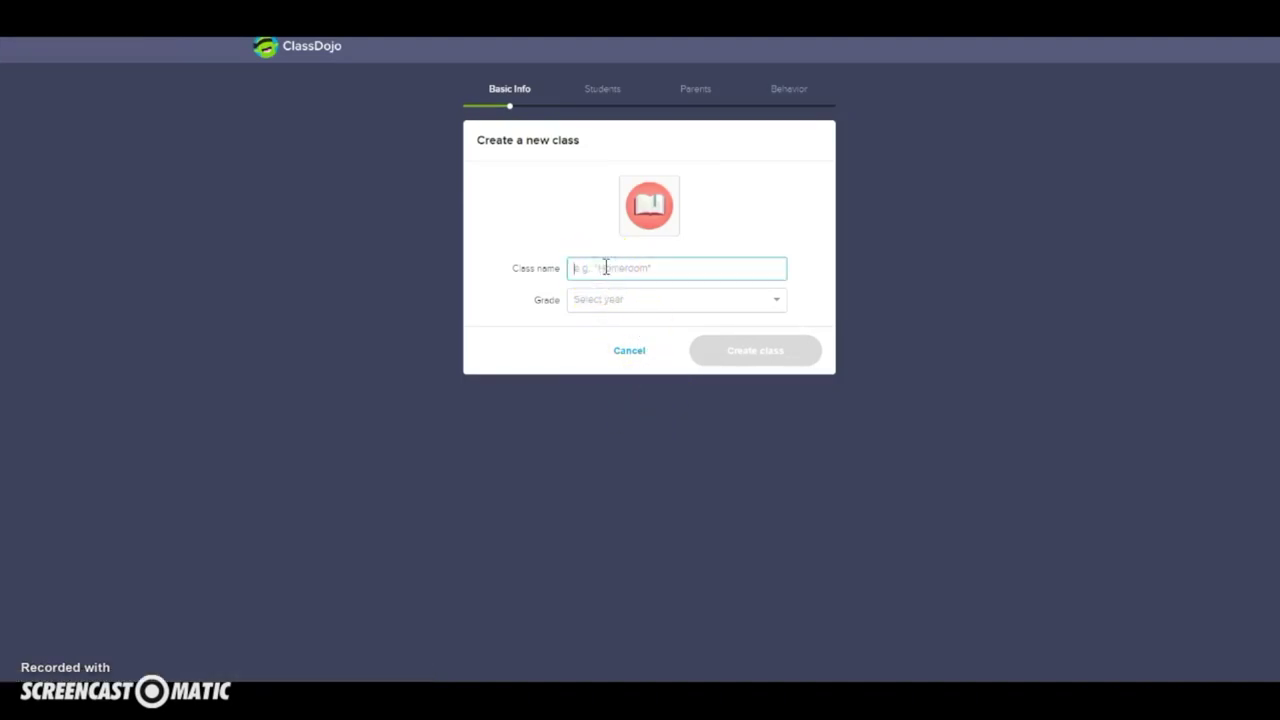
pyautogui.write('Science Class')
pyautogui.click(652, 236)
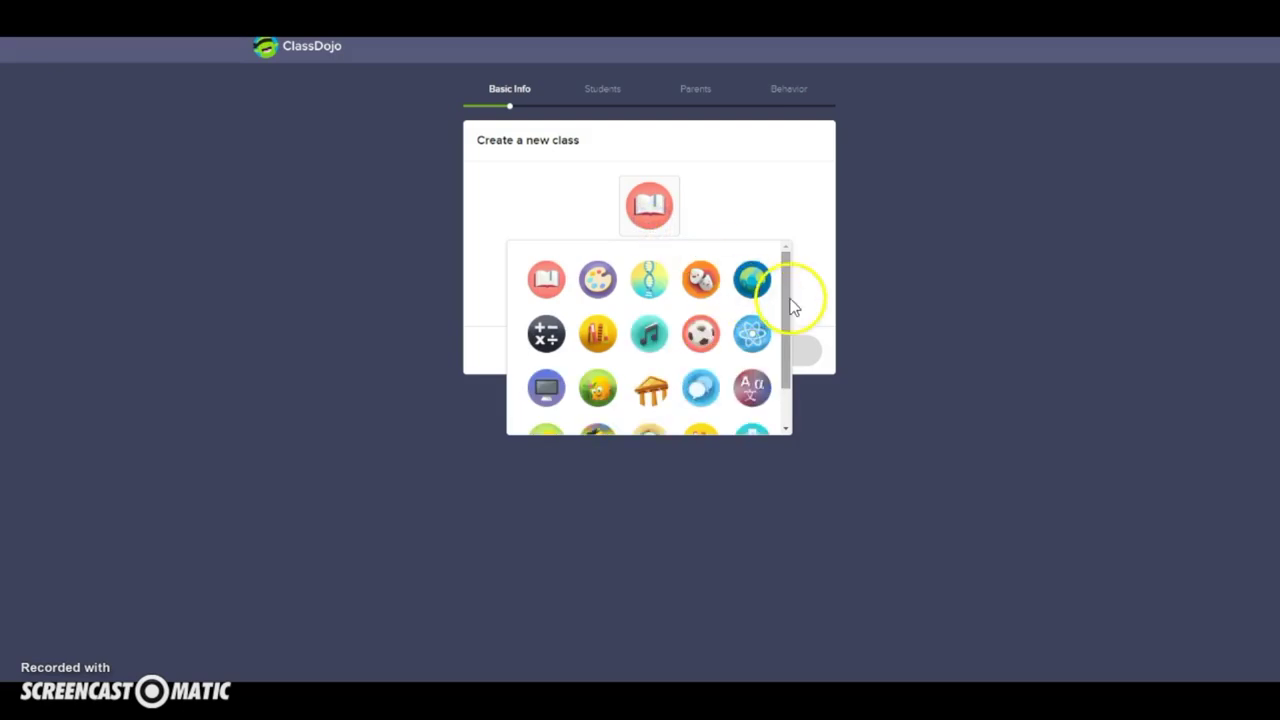
pyautogui.moveTo(788, 302); pyautogui.dragTo(786, 310)
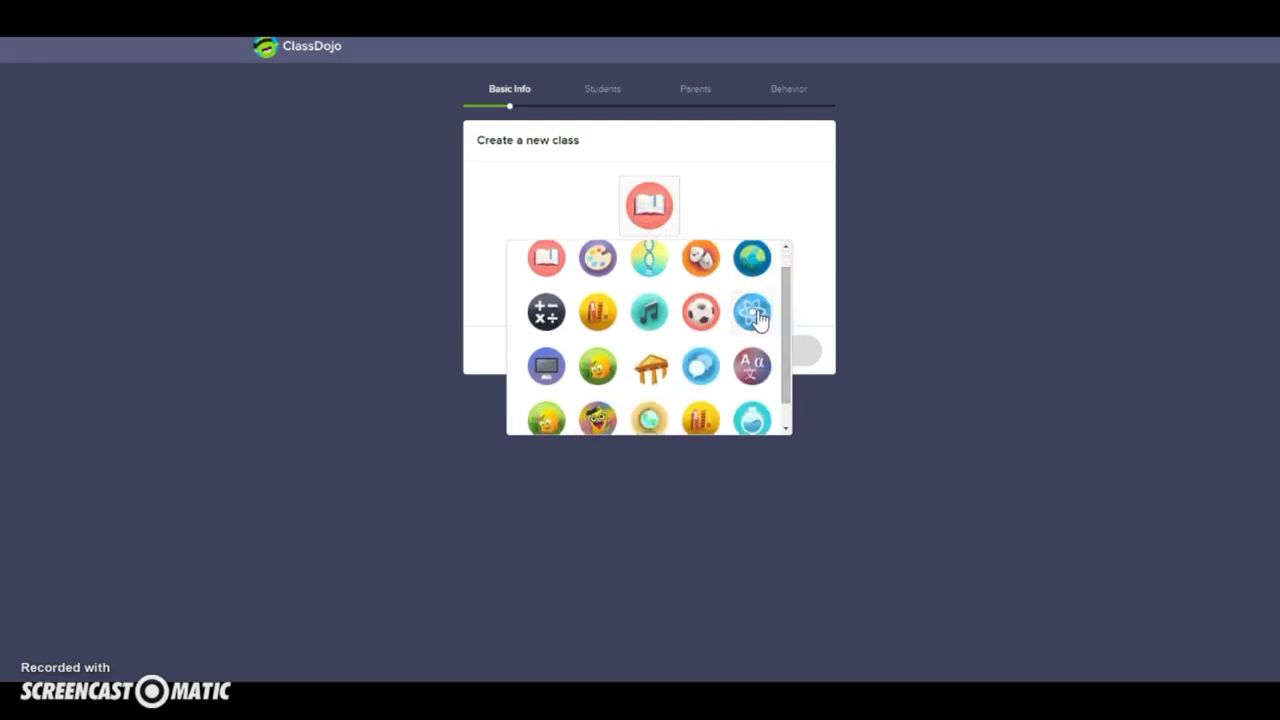
pyautogui.click(760, 320)
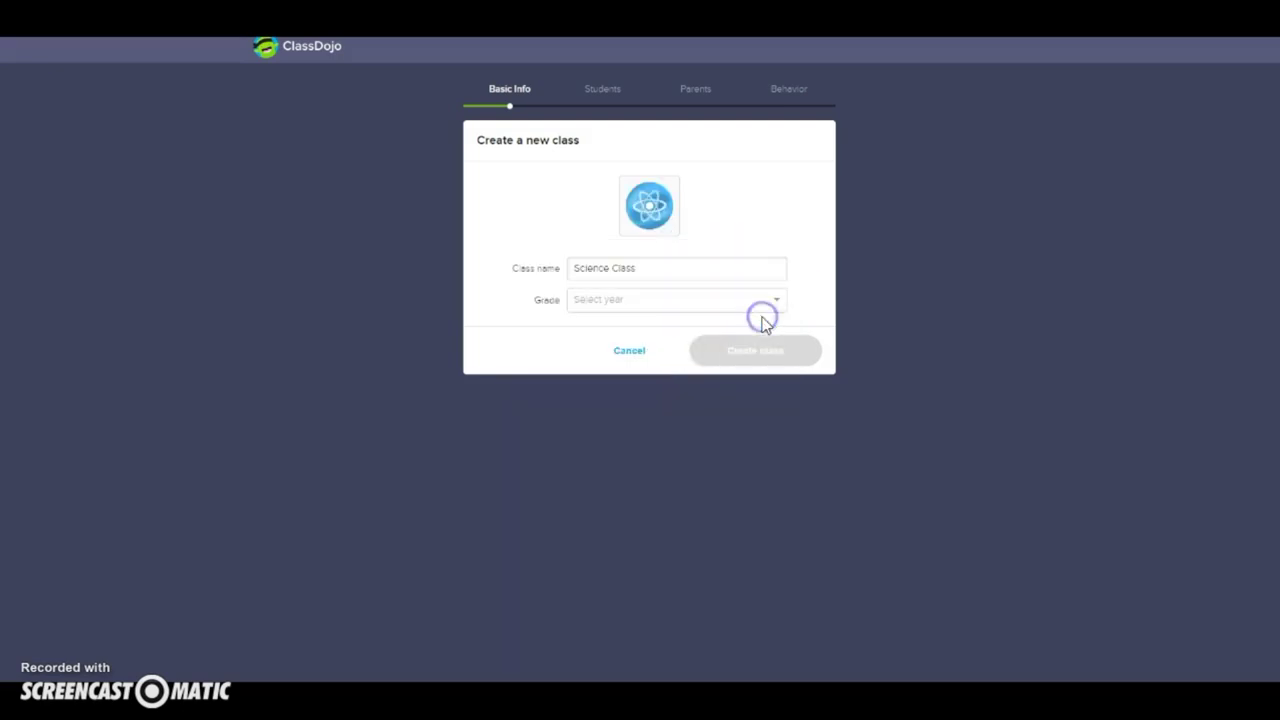
pyautogui.click(644, 306)
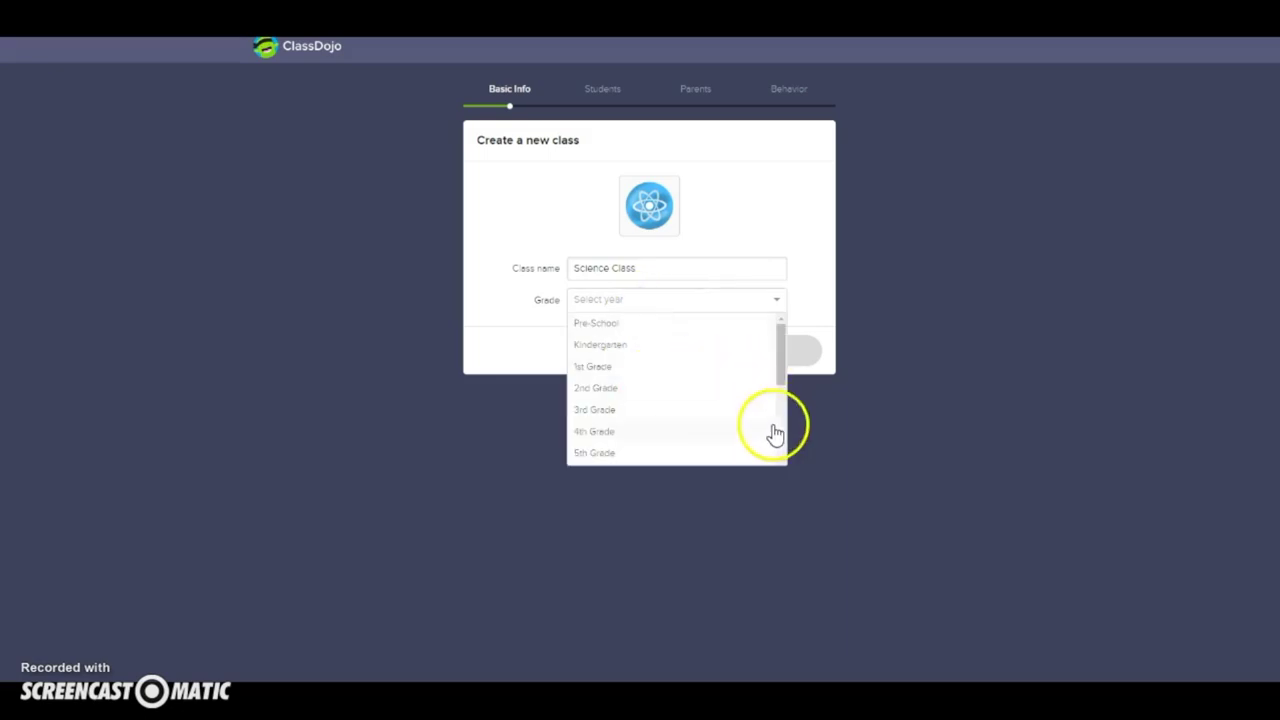
pyautogui.click(781, 430)
pyautogui.click(608, 364)
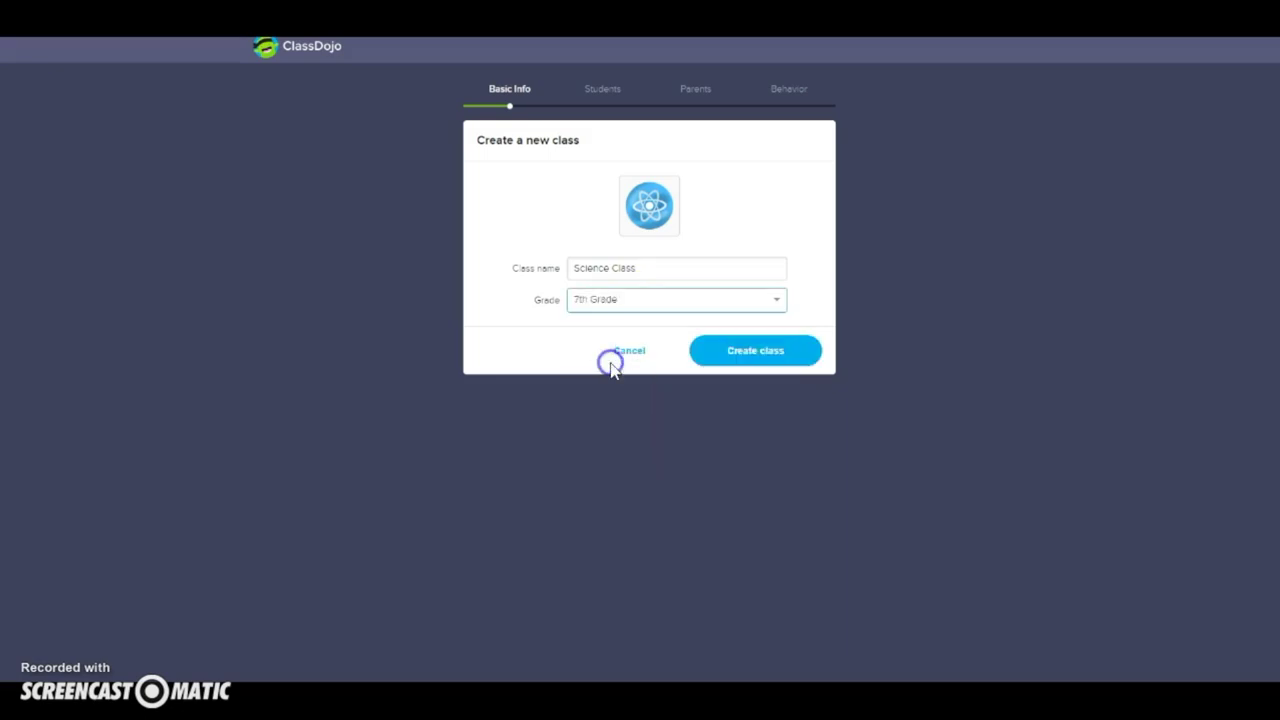
pyautogui.click(794, 355)
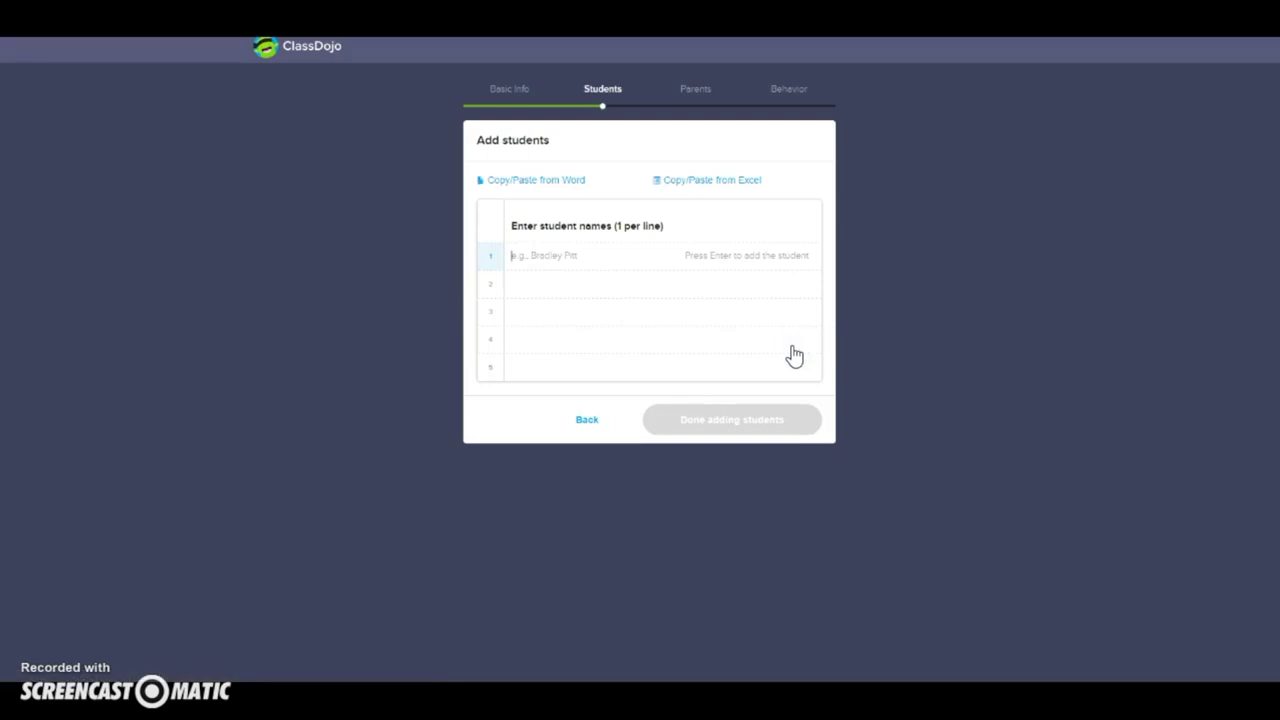
# Step: Enter the four students' names into the roster and finish adding students
pyautogui.write('Brad Pitt')
pyautogui.press('Return')
pyautogui.write('Angelina J')
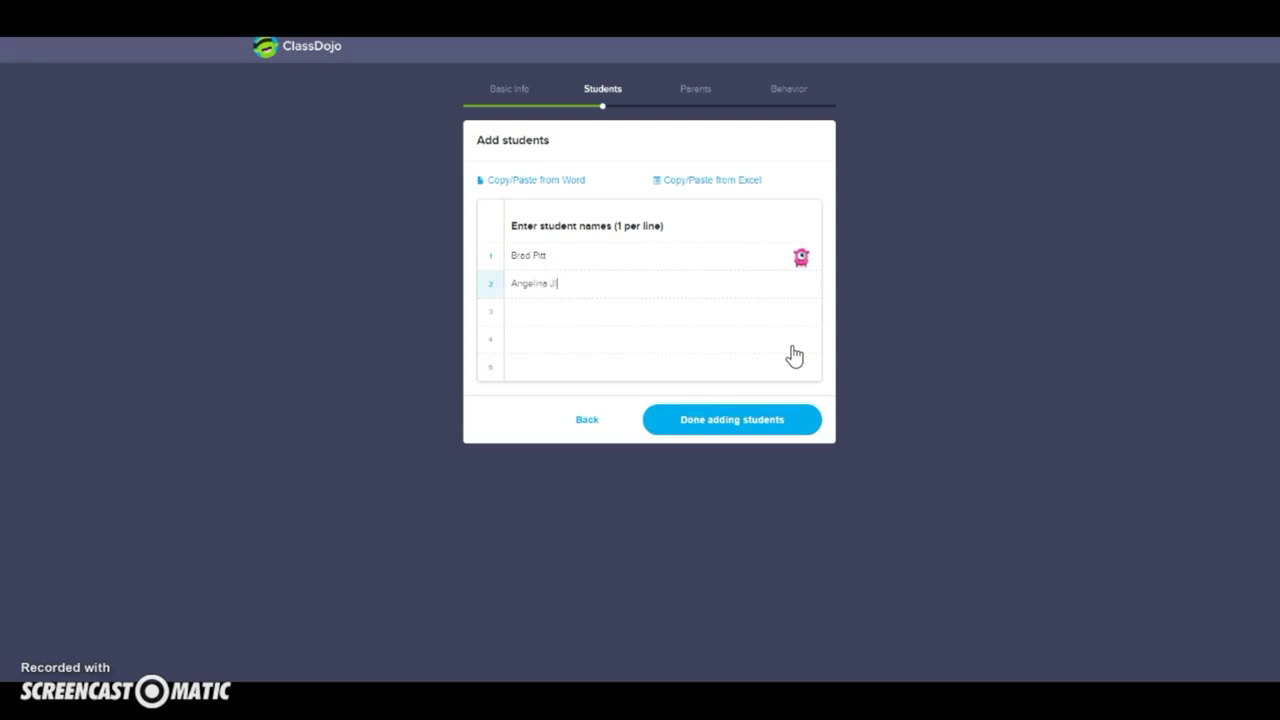
pyautogui.write('olie')
pyautogui.click(647, 311)
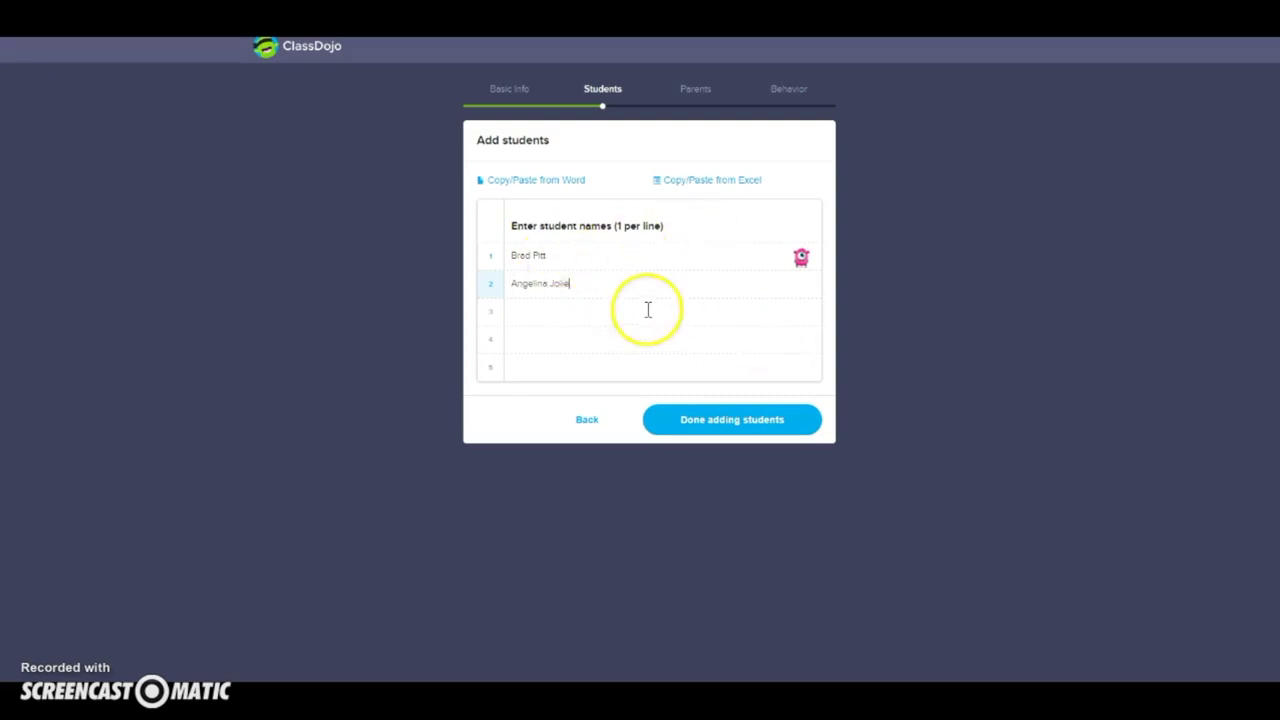
pyautogui.click(651, 310)
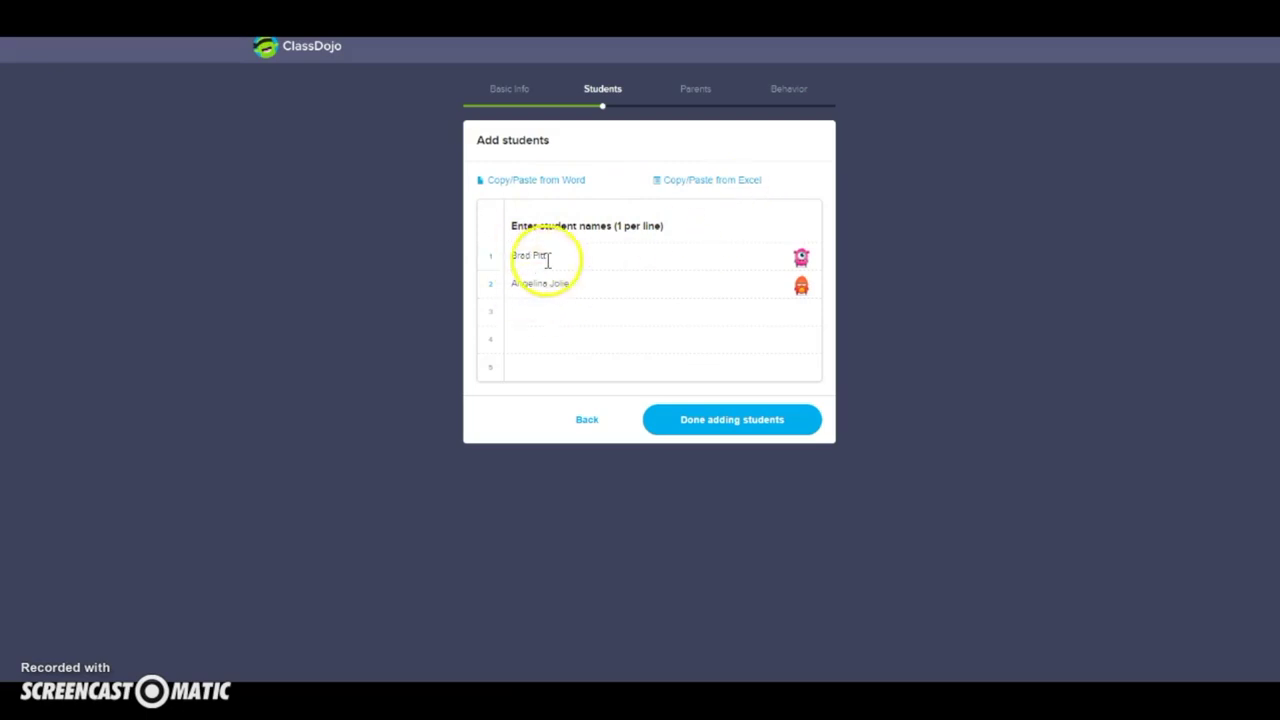
pyautogui.click(541, 318)
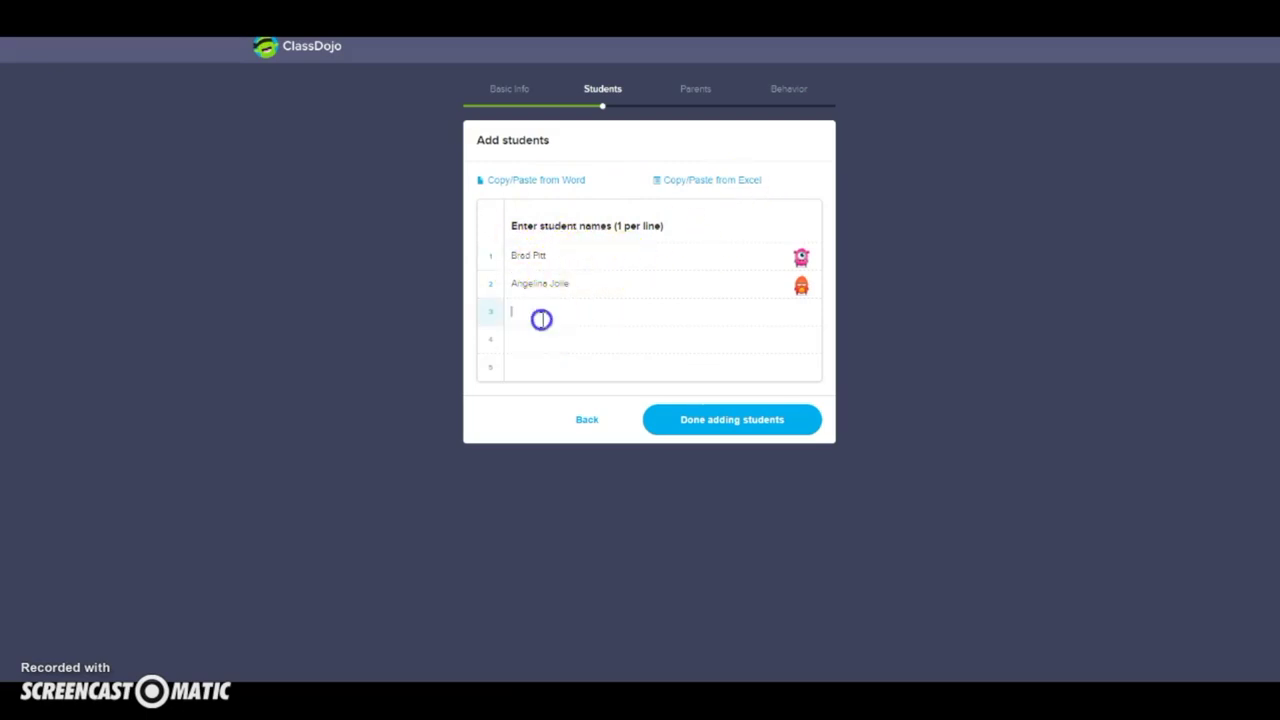
pyautogui.write('Joe')
pyautogui.click(550, 322)
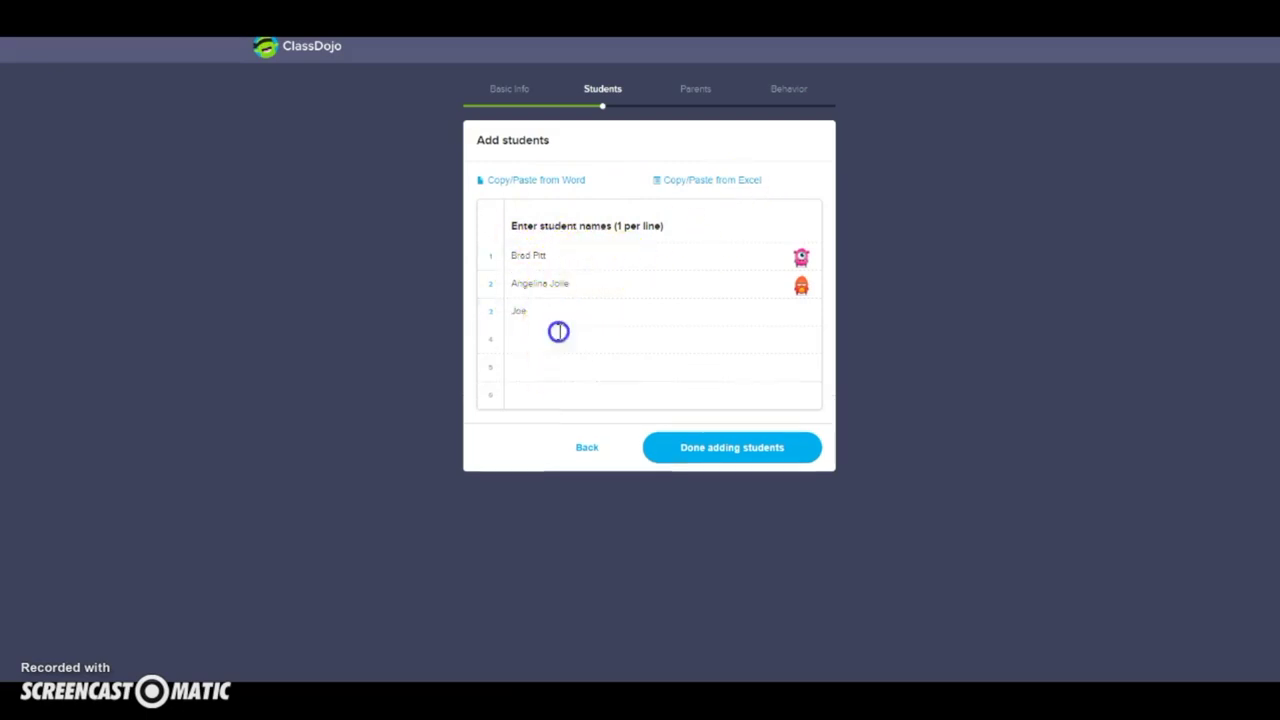
pyautogui.click(560, 337)
pyautogui.write('Sally')
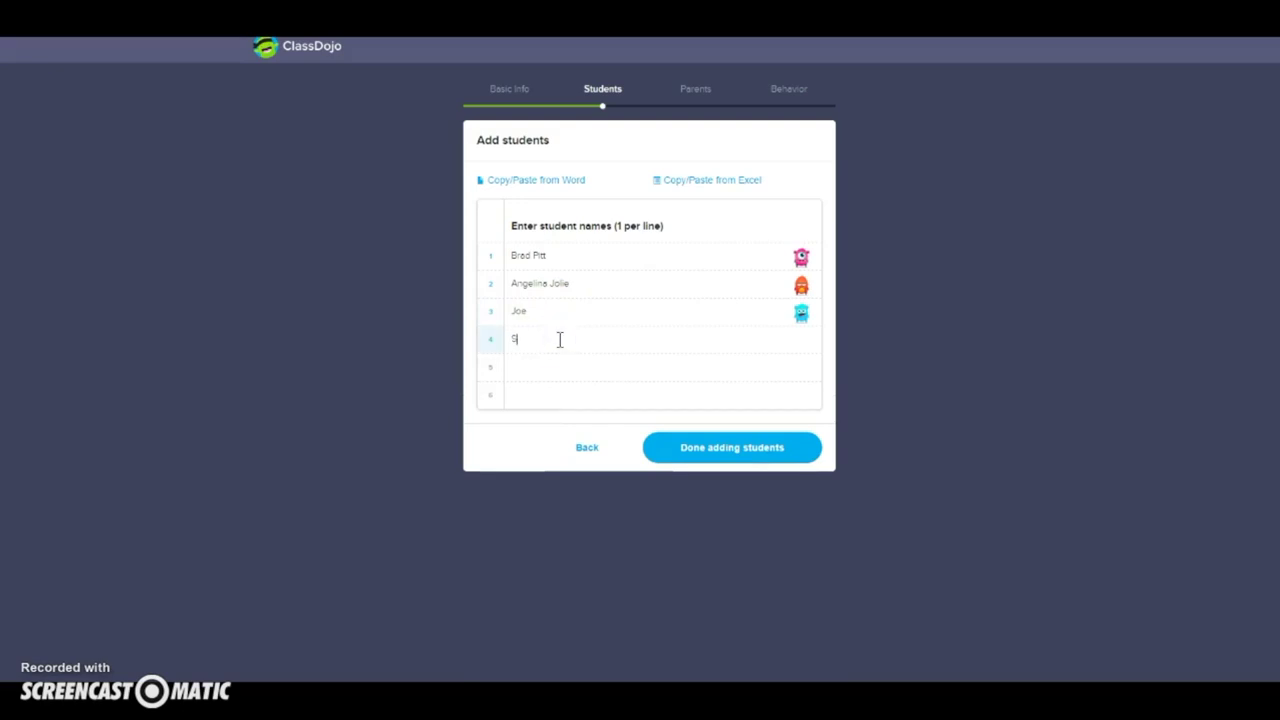
pyautogui.click(571, 371)
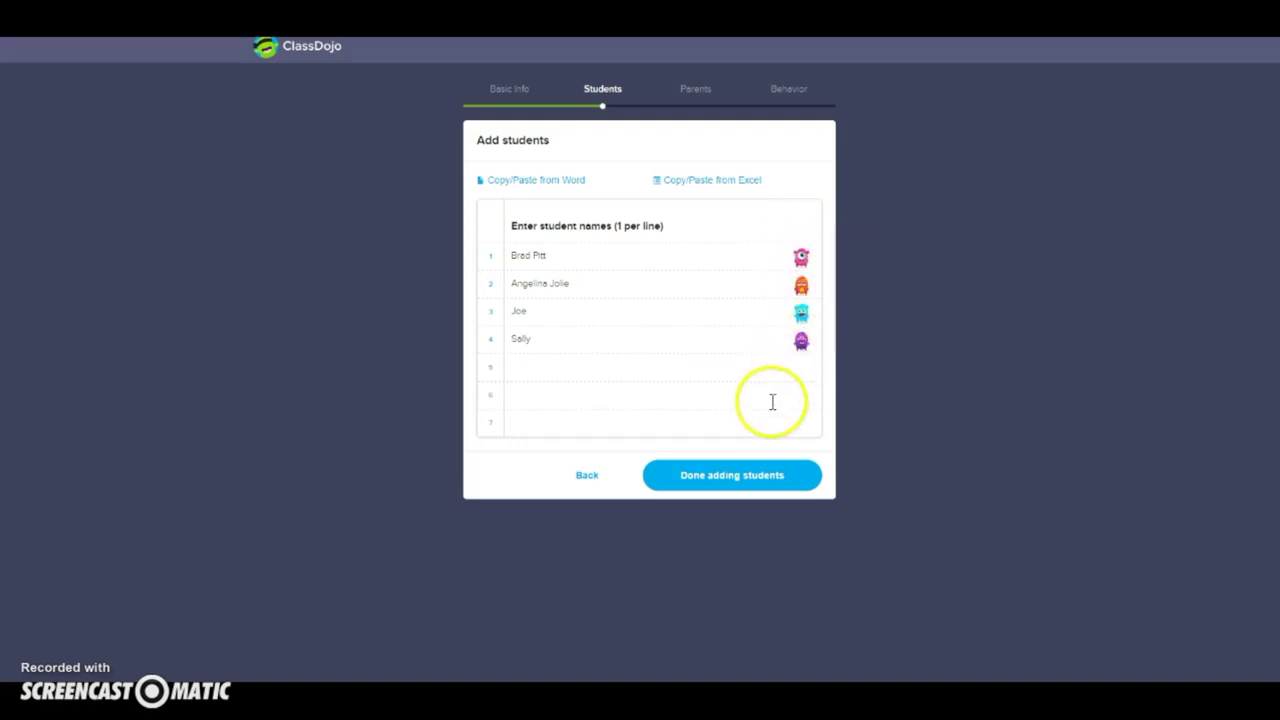
pyautogui.click(738, 494)
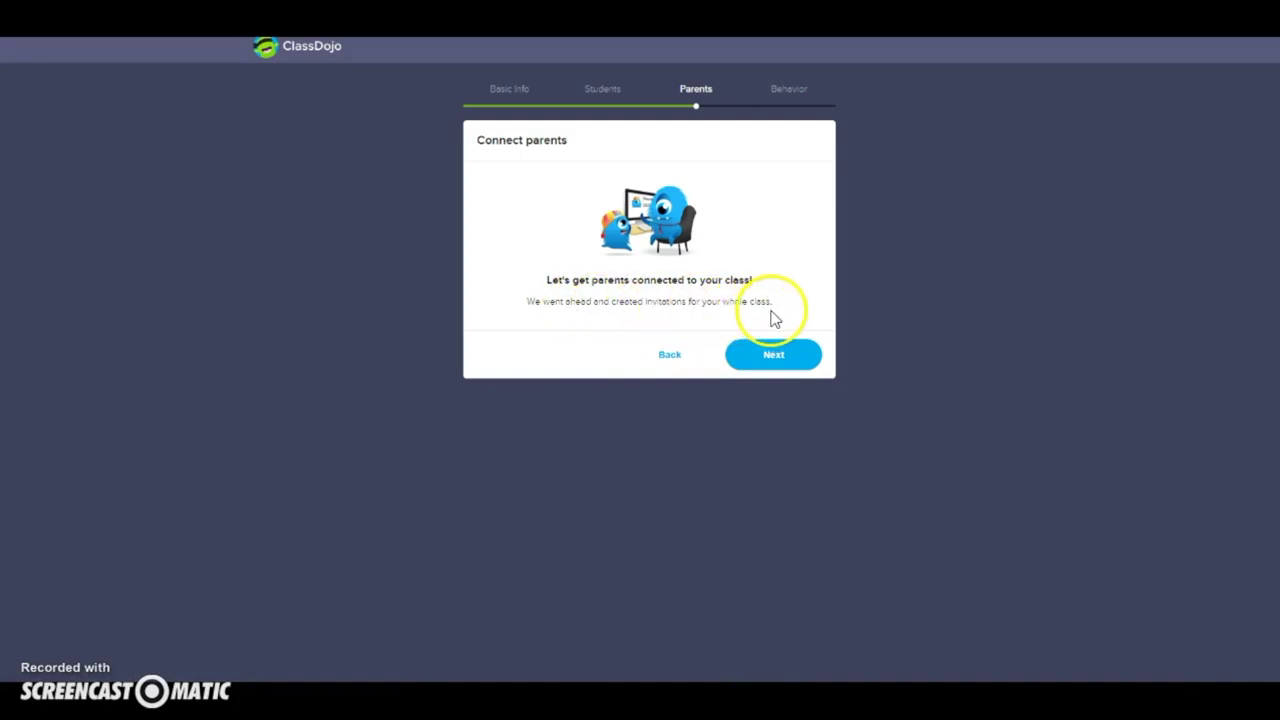
# Step: Download and open the parent invitations file, then complete the parents step
pyautogui.click(776, 355)
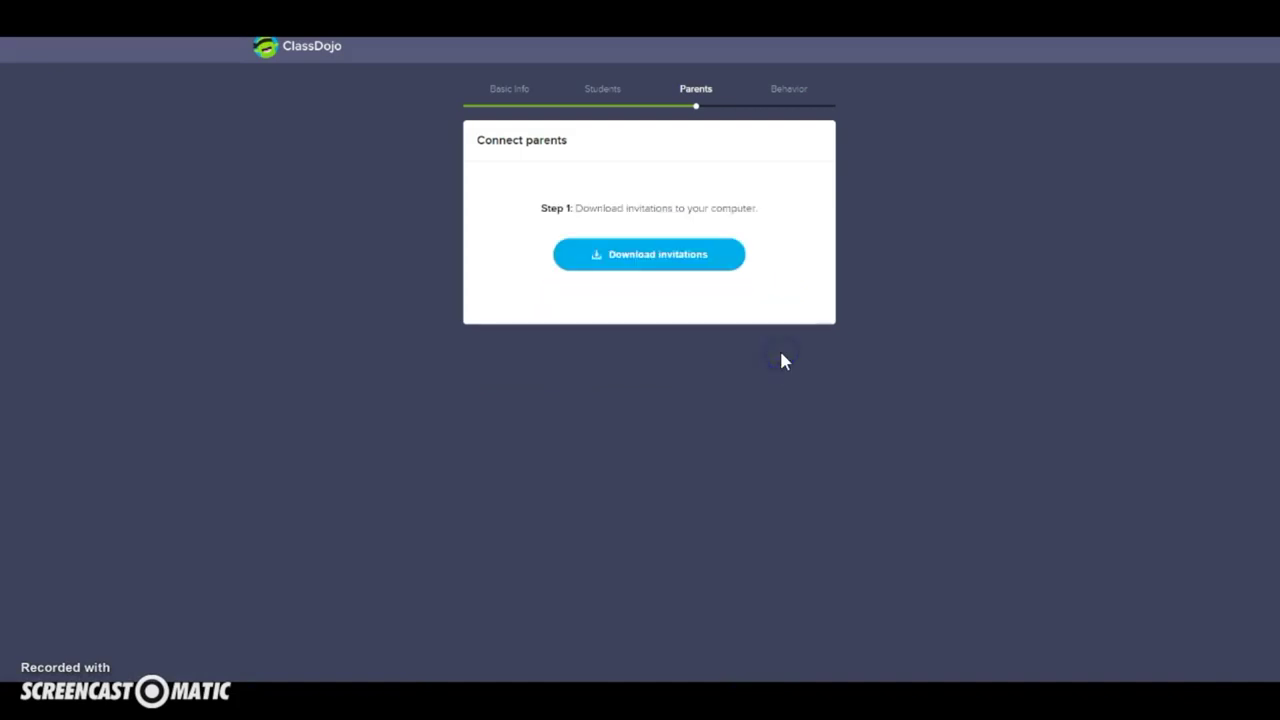
pyautogui.click(650, 257)
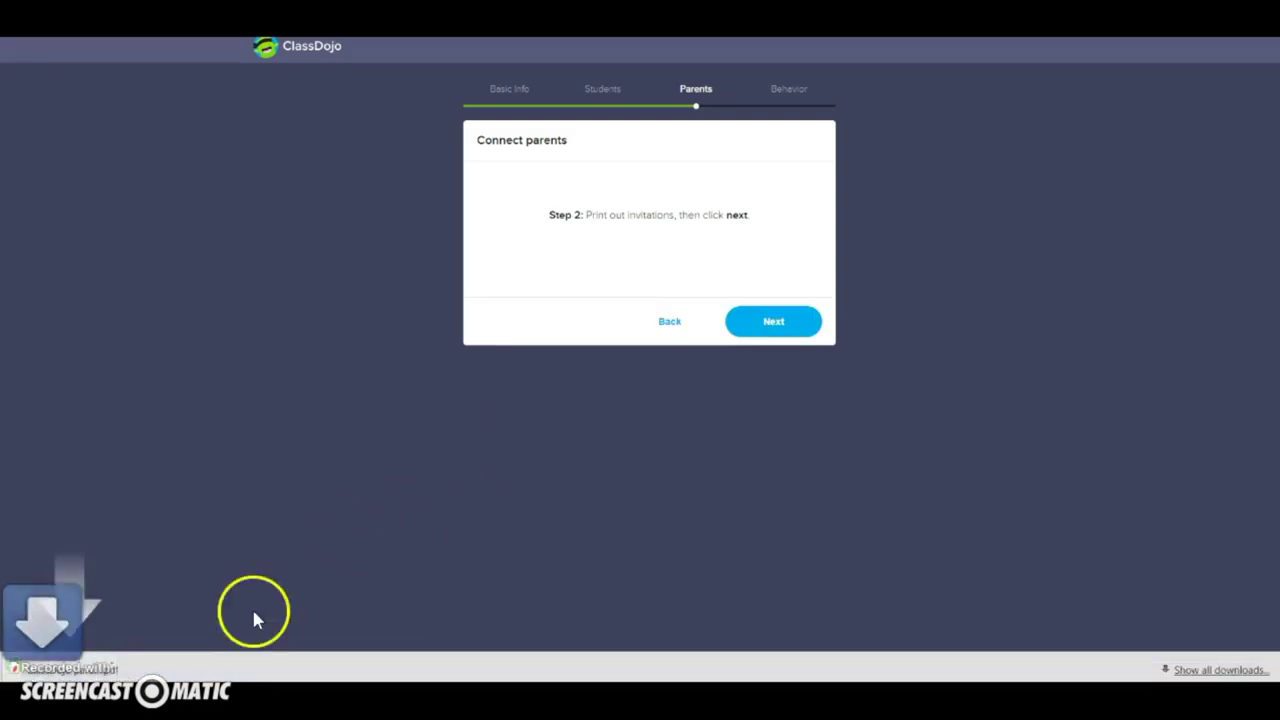
pyautogui.click(100, 667)
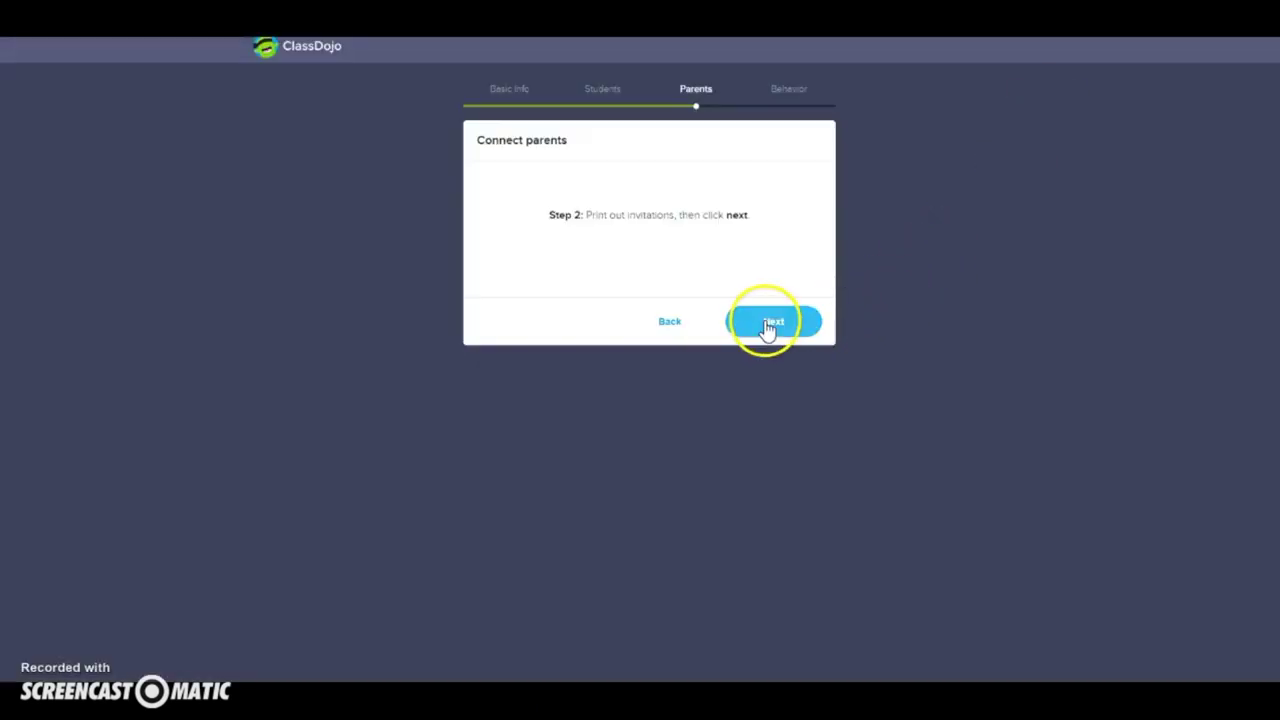
pyautogui.click(768, 328)
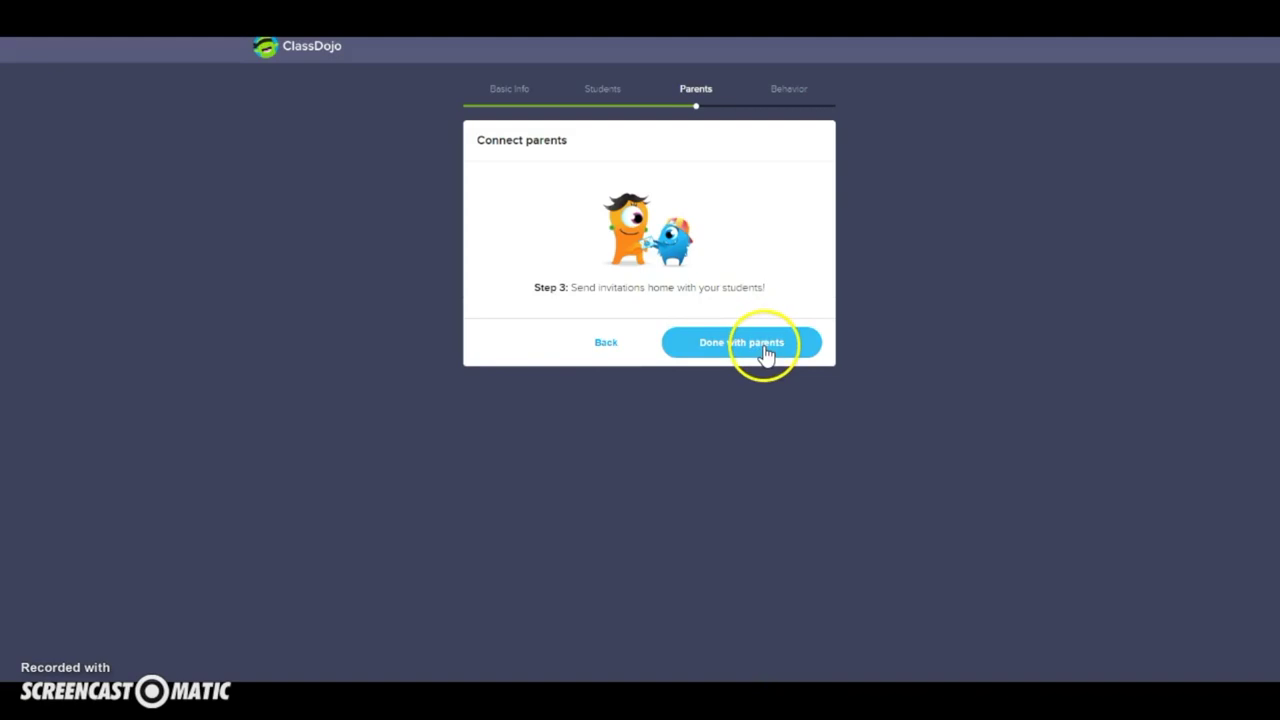
pyautogui.click(766, 354)
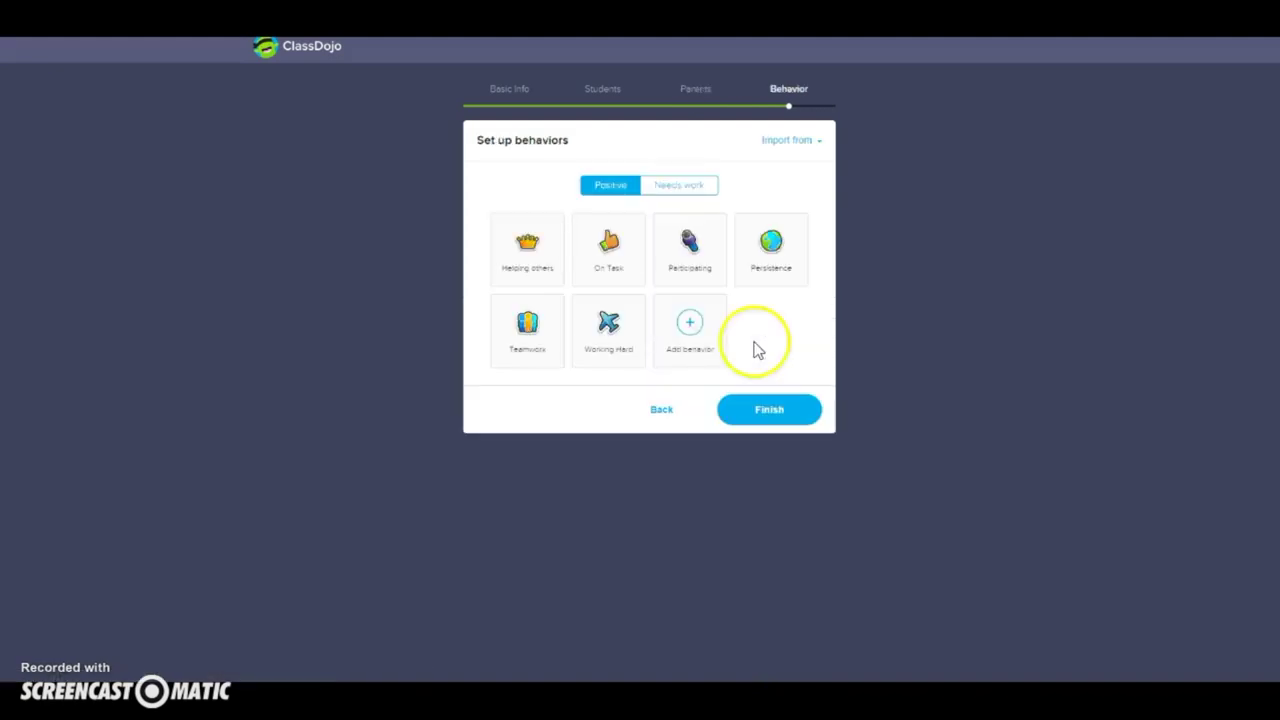
# Step: Add a positive 'Leader' behavior with a crown icon worth 2 points
pyautogui.click(706, 336)
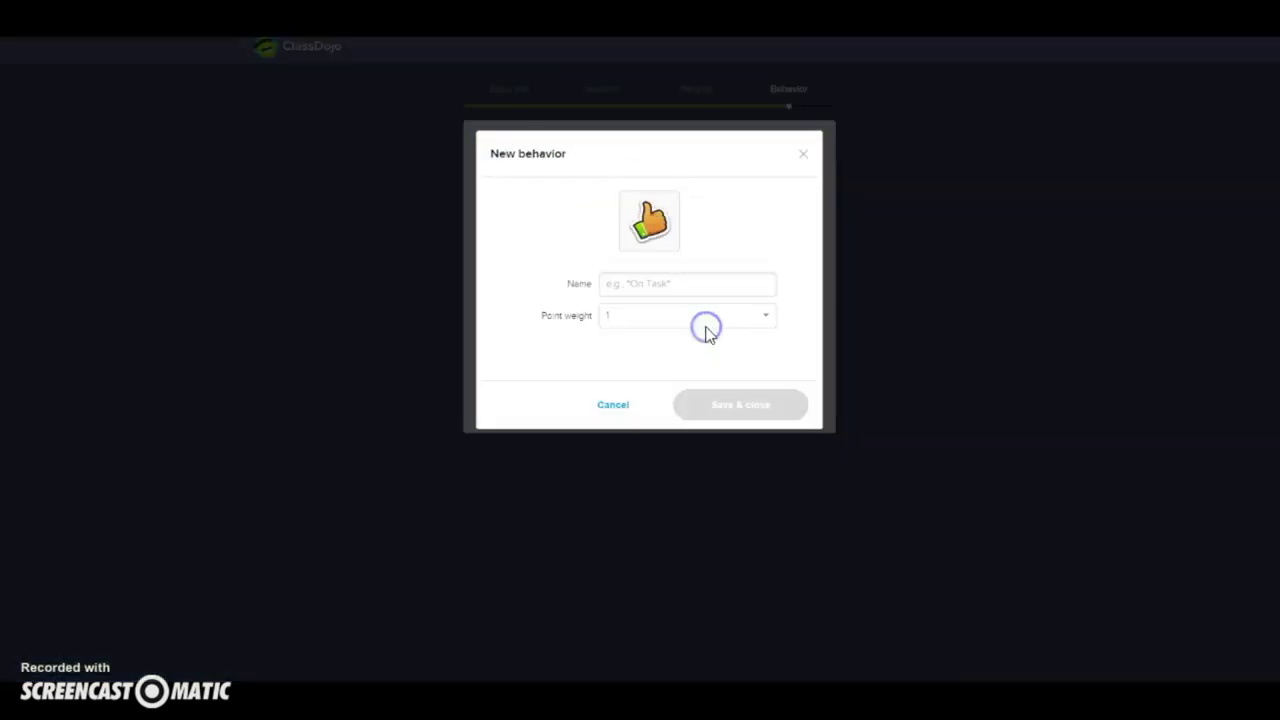
pyautogui.click(651, 249)
pyautogui.click(757, 356)
pyautogui.click(630, 302)
pyautogui.click(633, 289)
pyautogui.write('Leader')
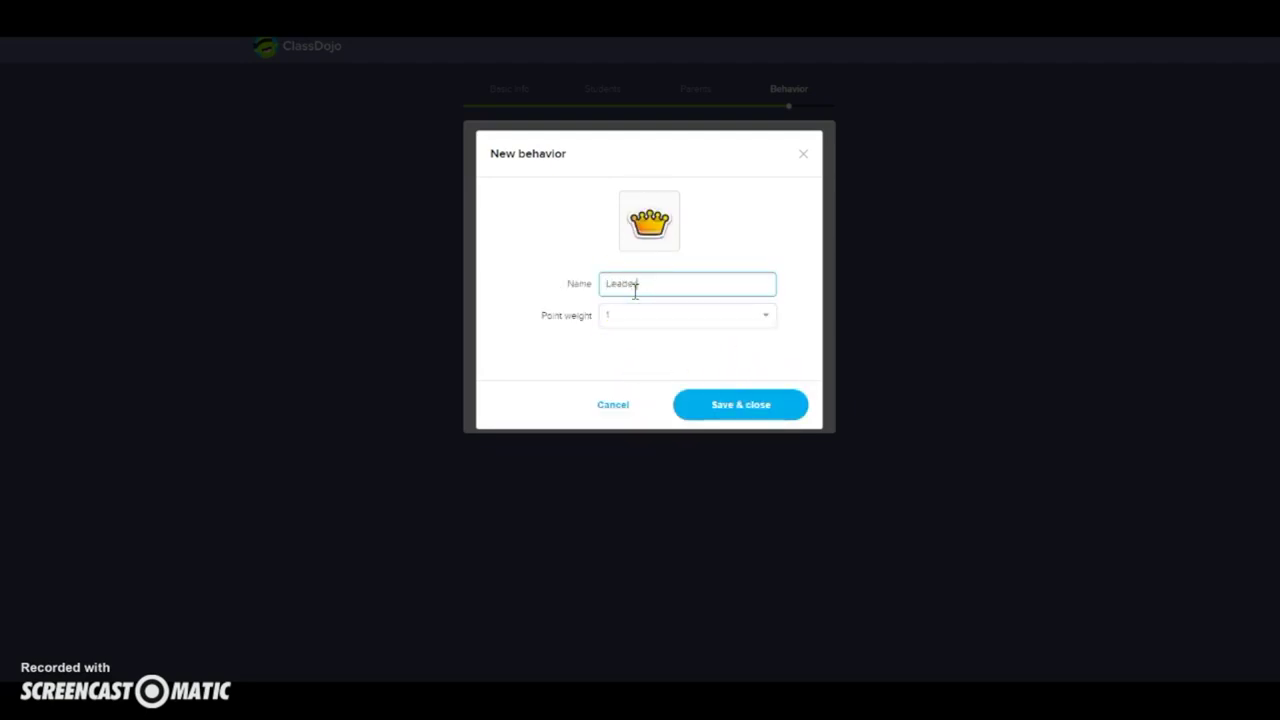
pyautogui.click(634, 319)
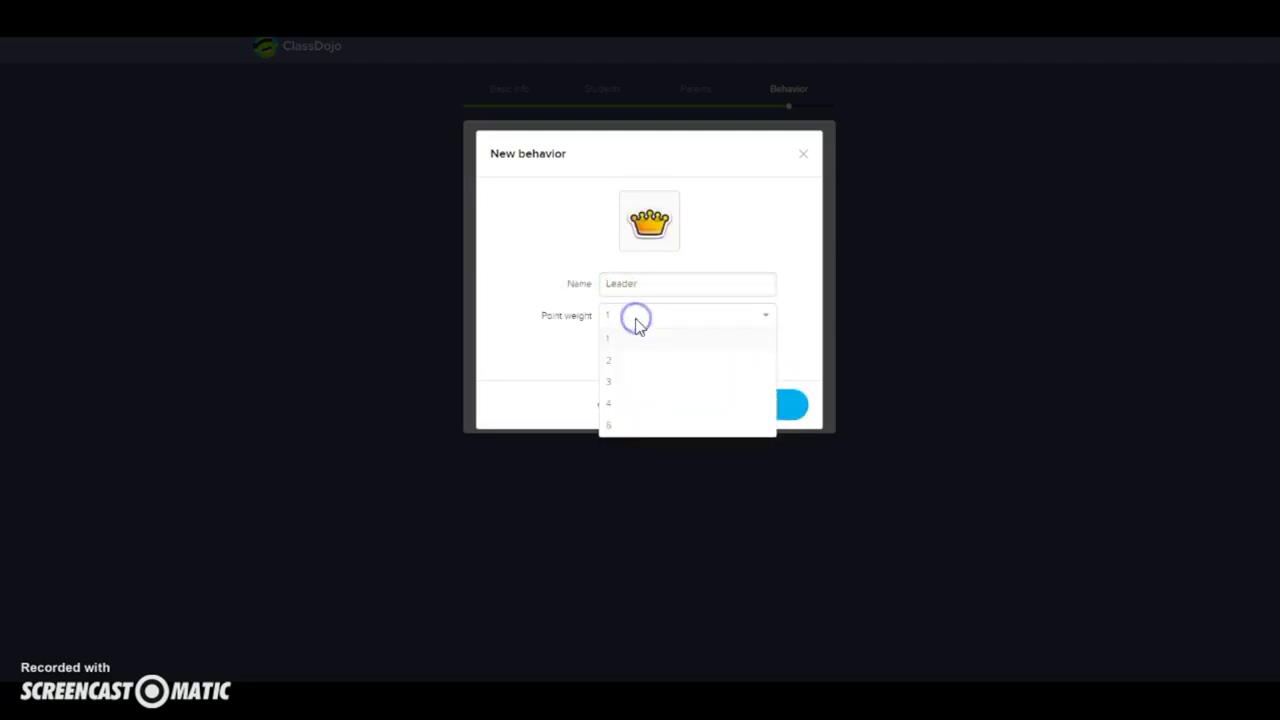
pyautogui.click(631, 360)
pyautogui.click(758, 404)
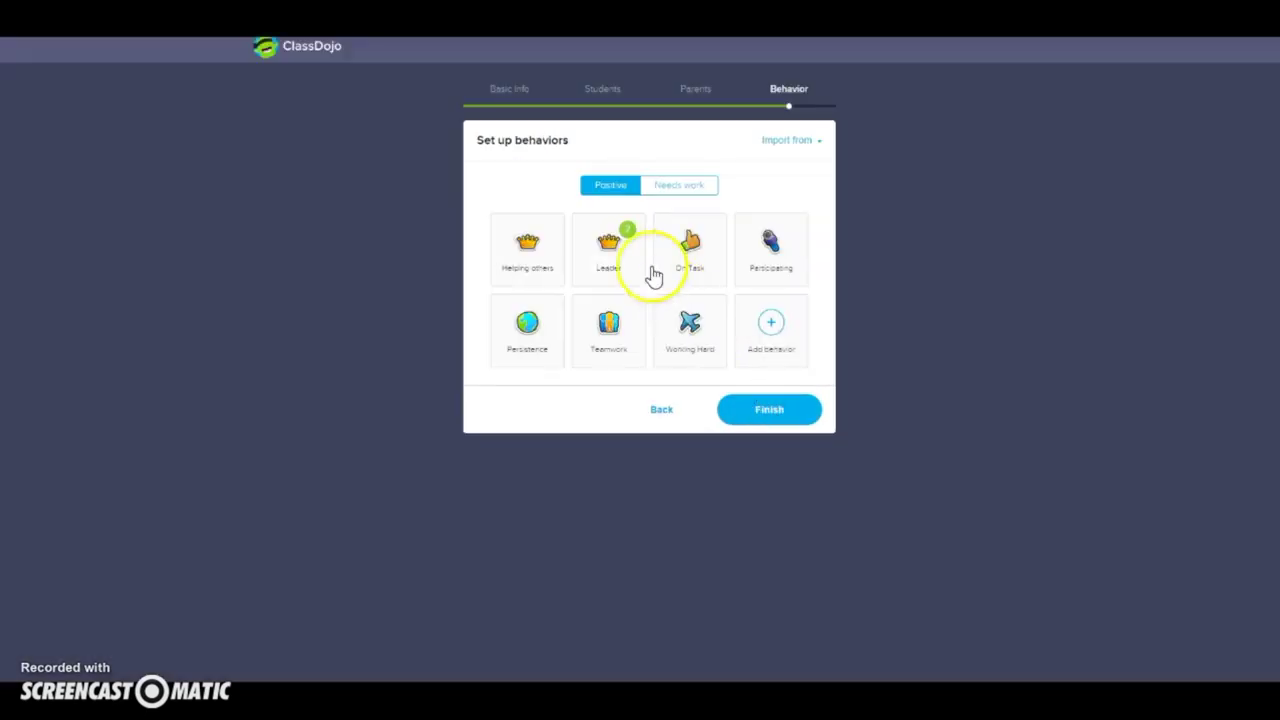
# Step: Add a needs-work 'Talking' behavior with a speech-bubble icon
pyautogui.moveTo(618, 275)
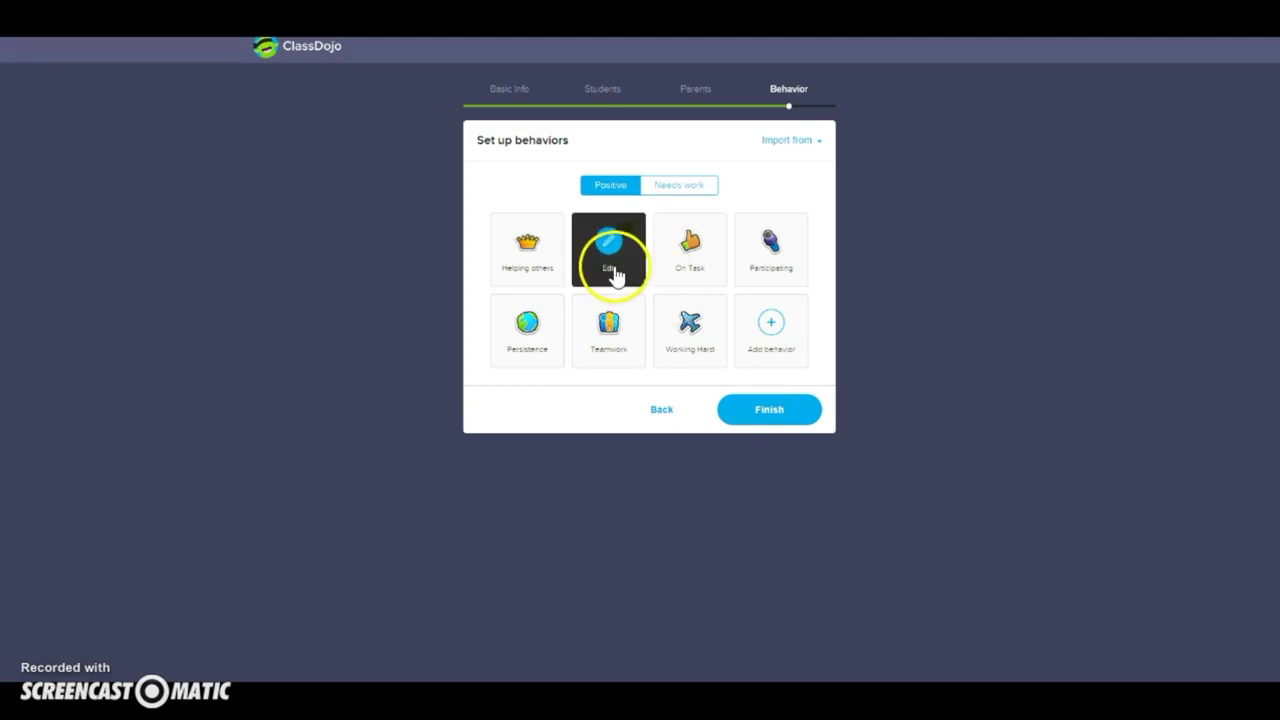
pyautogui.click(696, 190)
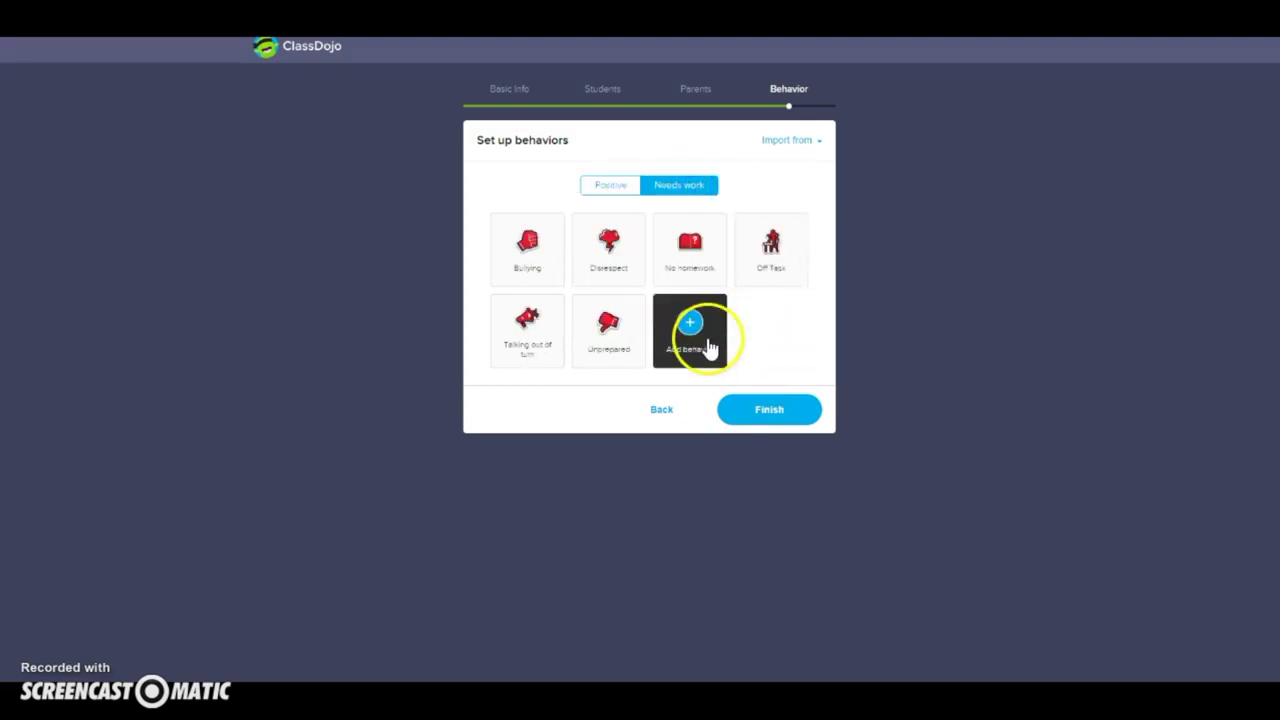
pyautogui.click(708, 342)
pyautogui.click(677, 286)
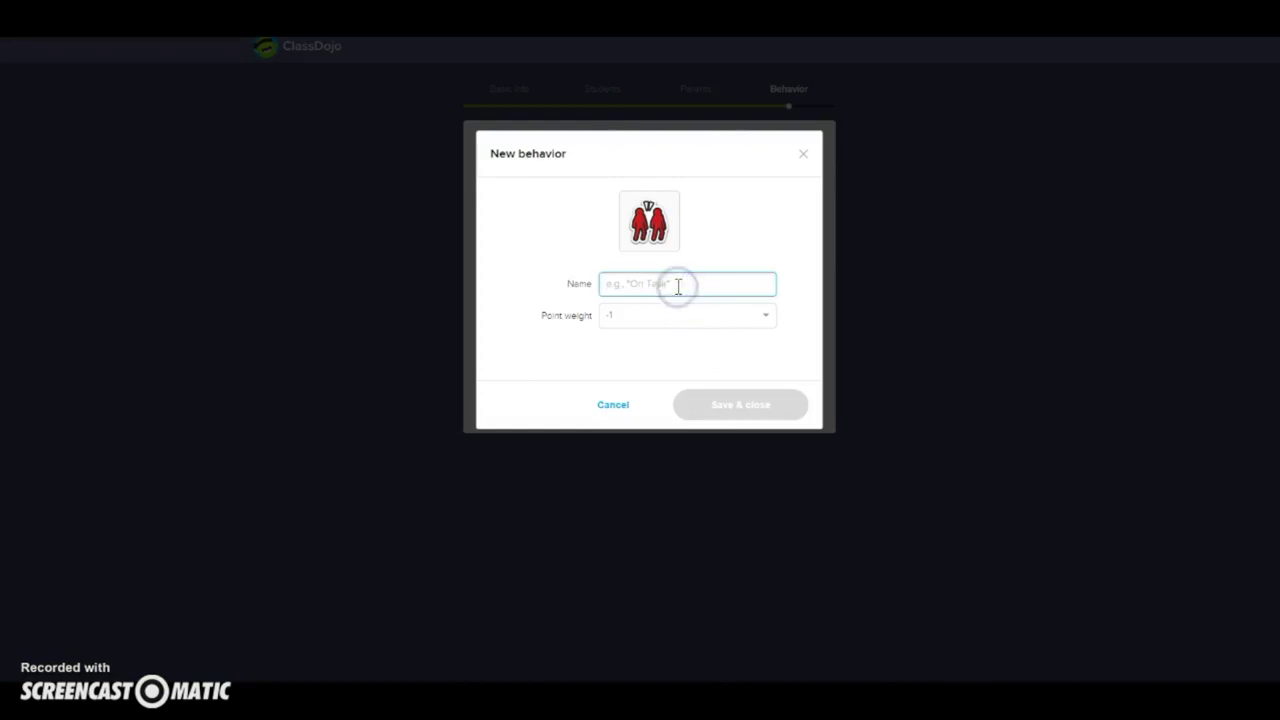
pyautogui.write('Talking')
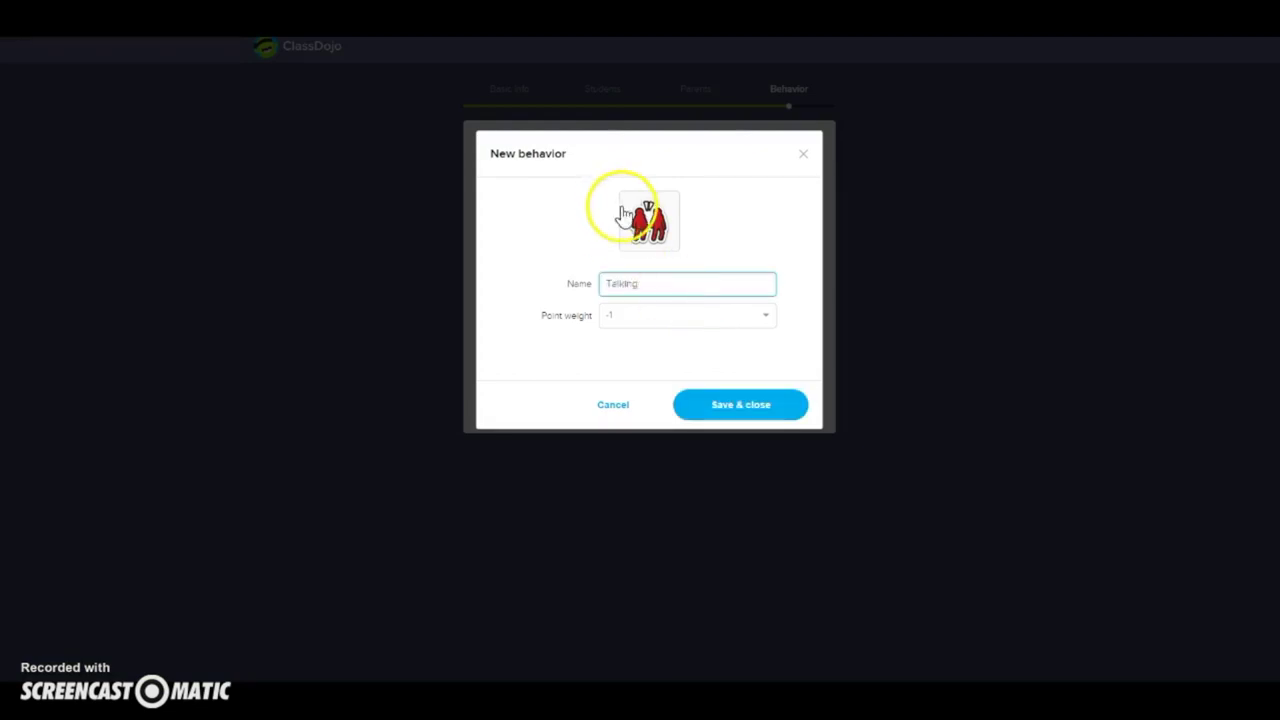
pyautogui.click(630, 215)
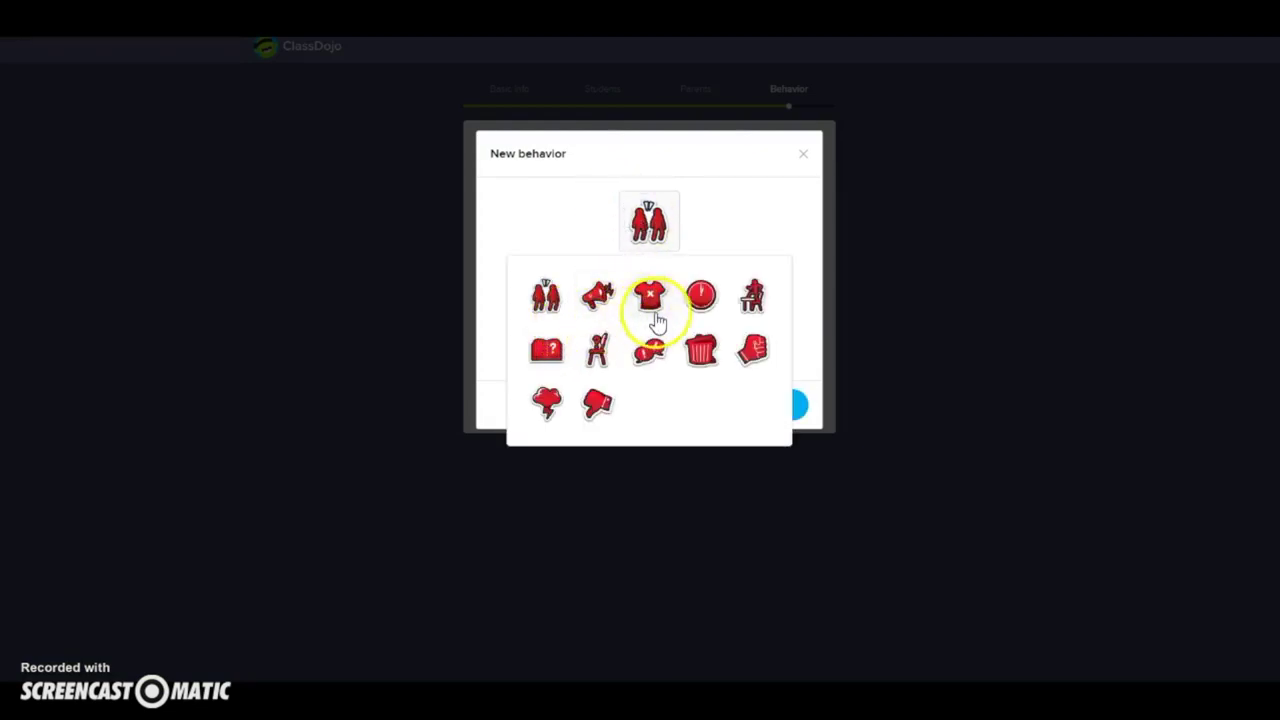
pyautogui.click(645, 364)
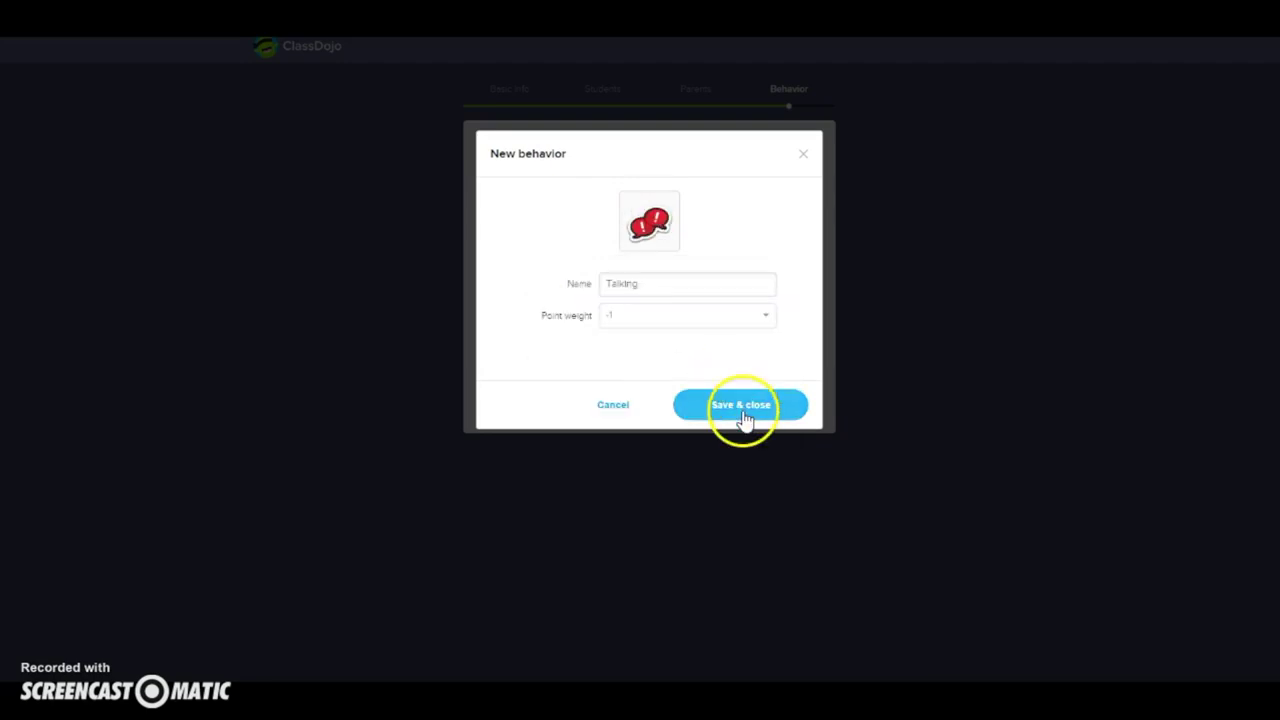
pyautogui.click(741, 409)
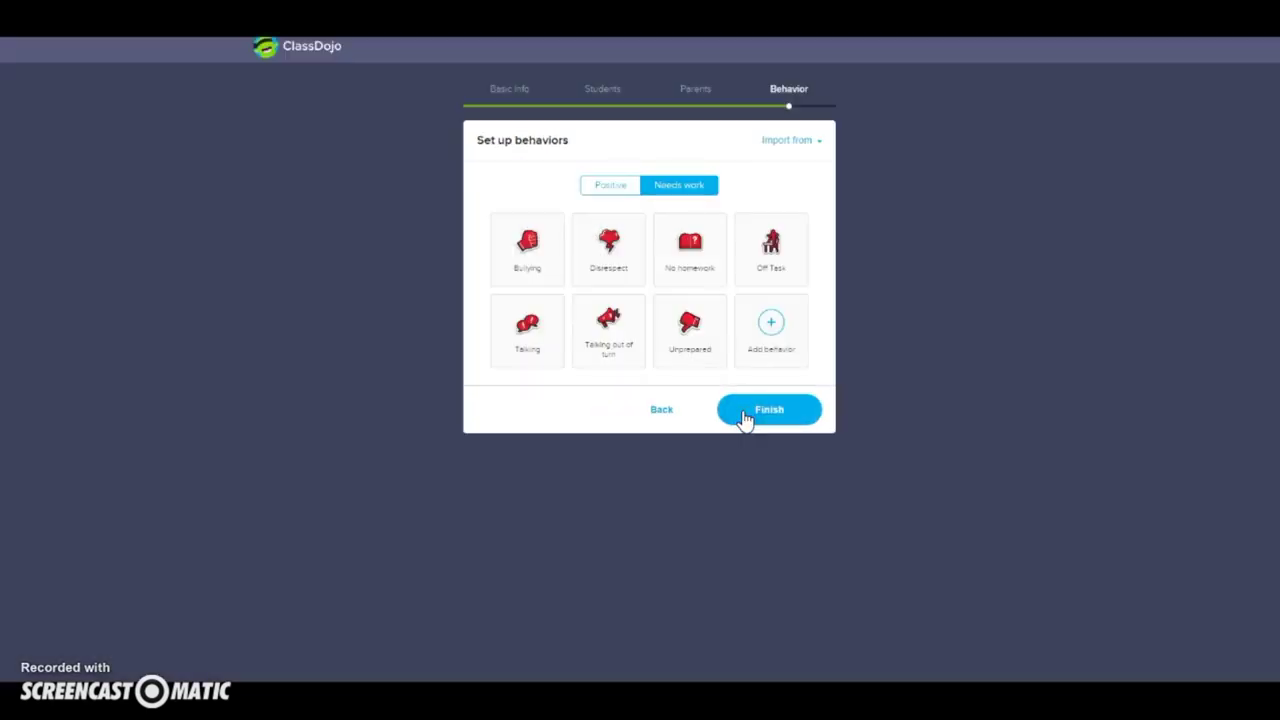
pyautogui.moveTo(545, 357)
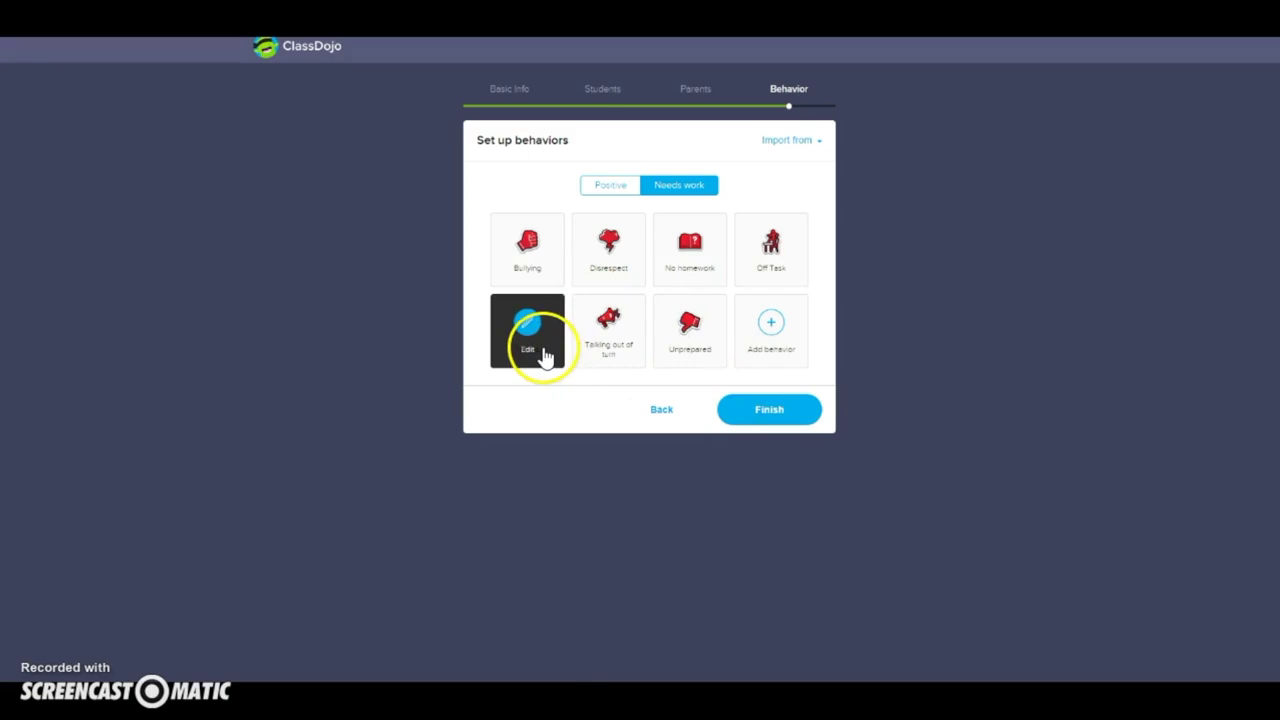
# Step: Finish class setup and give the purple-monster student +1 for On Task
pyautogui.click(776, 412)
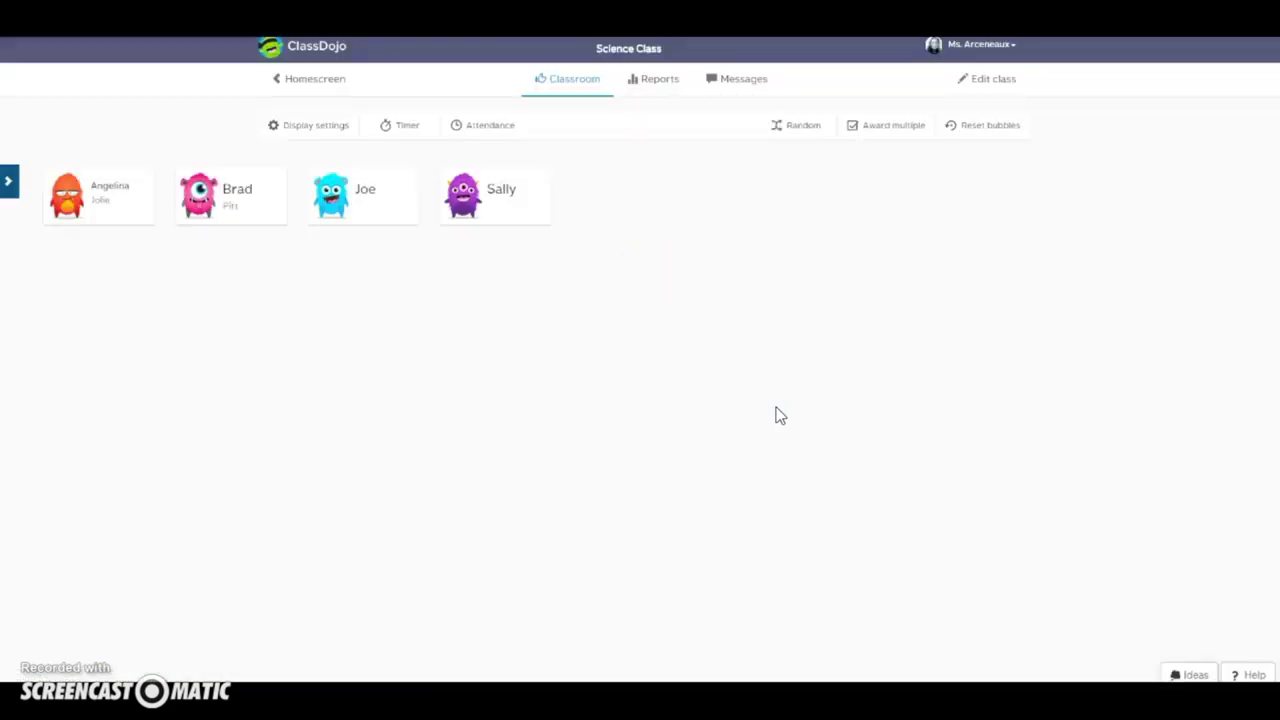
pyautogui.click(481, 212)
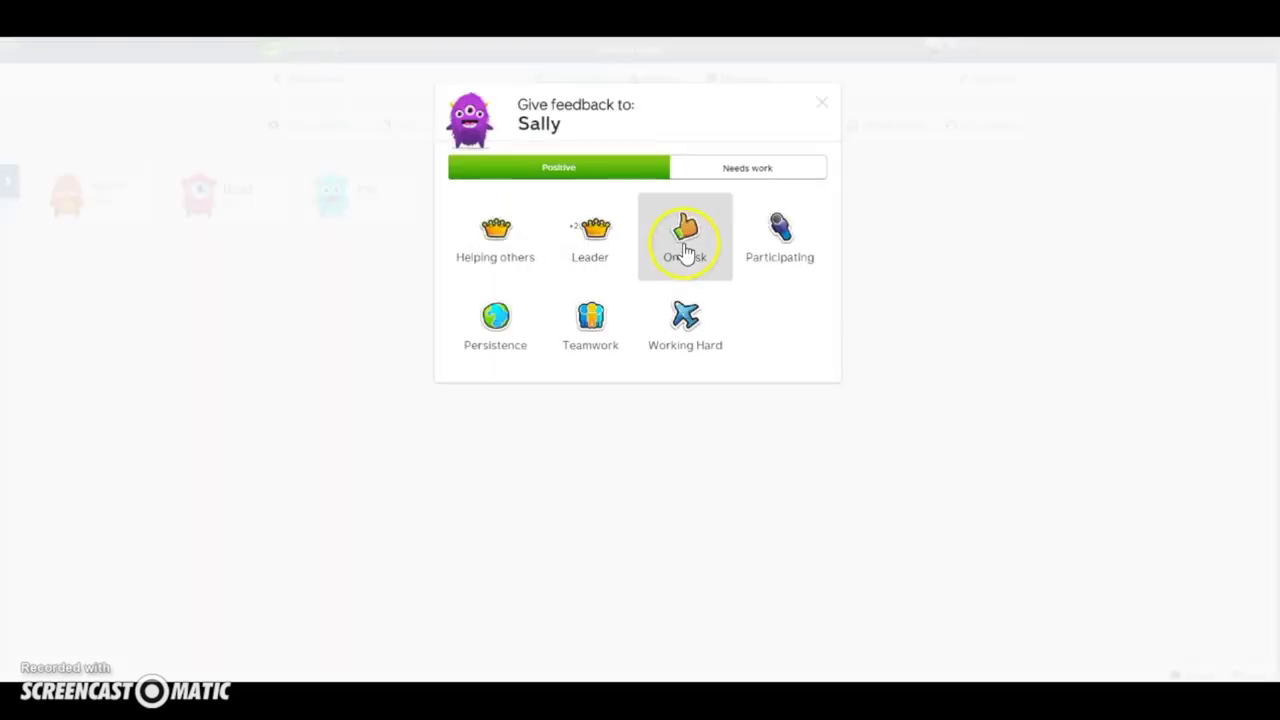
pyautogui.click(684, 235)
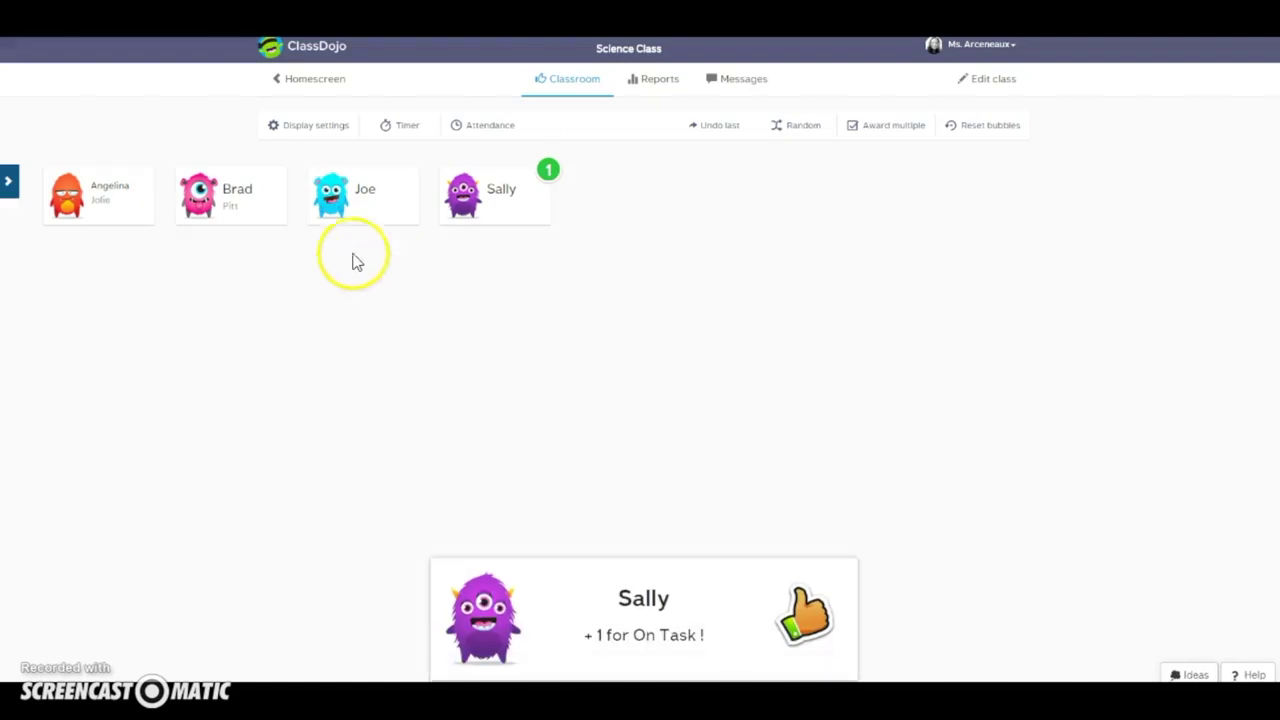
# Step: Take a point off the blue-monster student for Talking
pyautogui.click(352, 212)
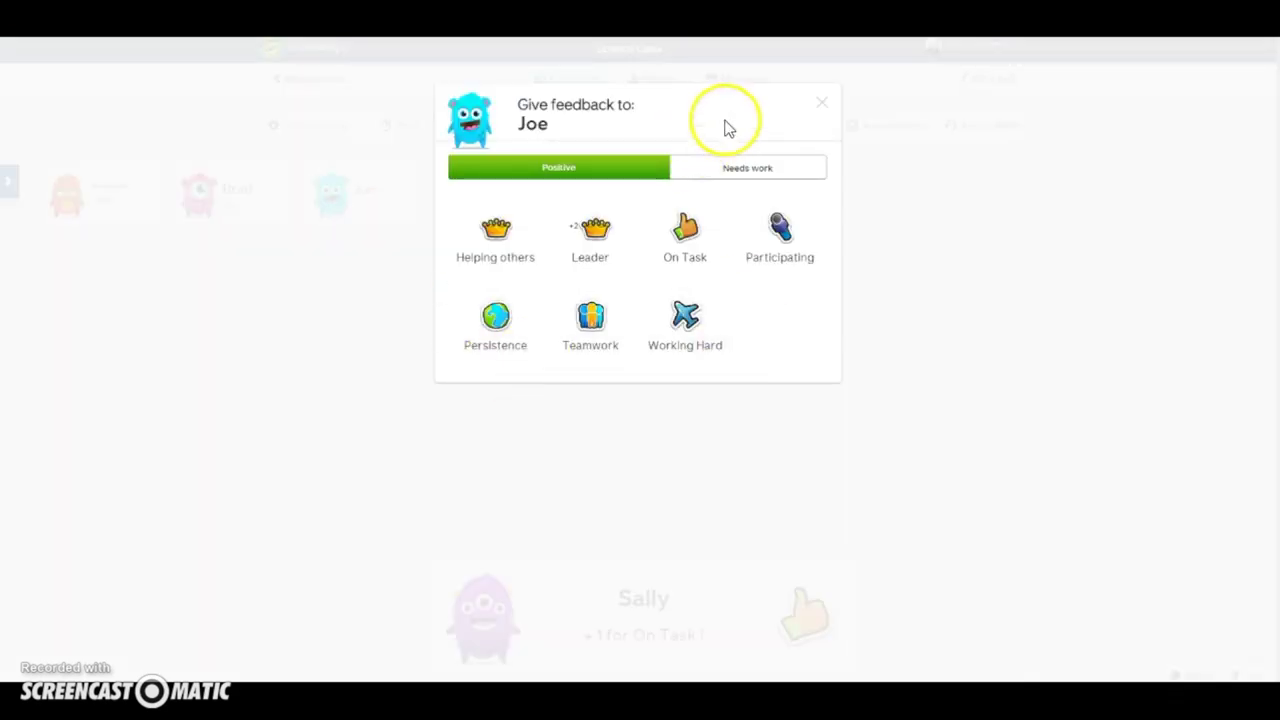
pyautogui.click(740, 172)
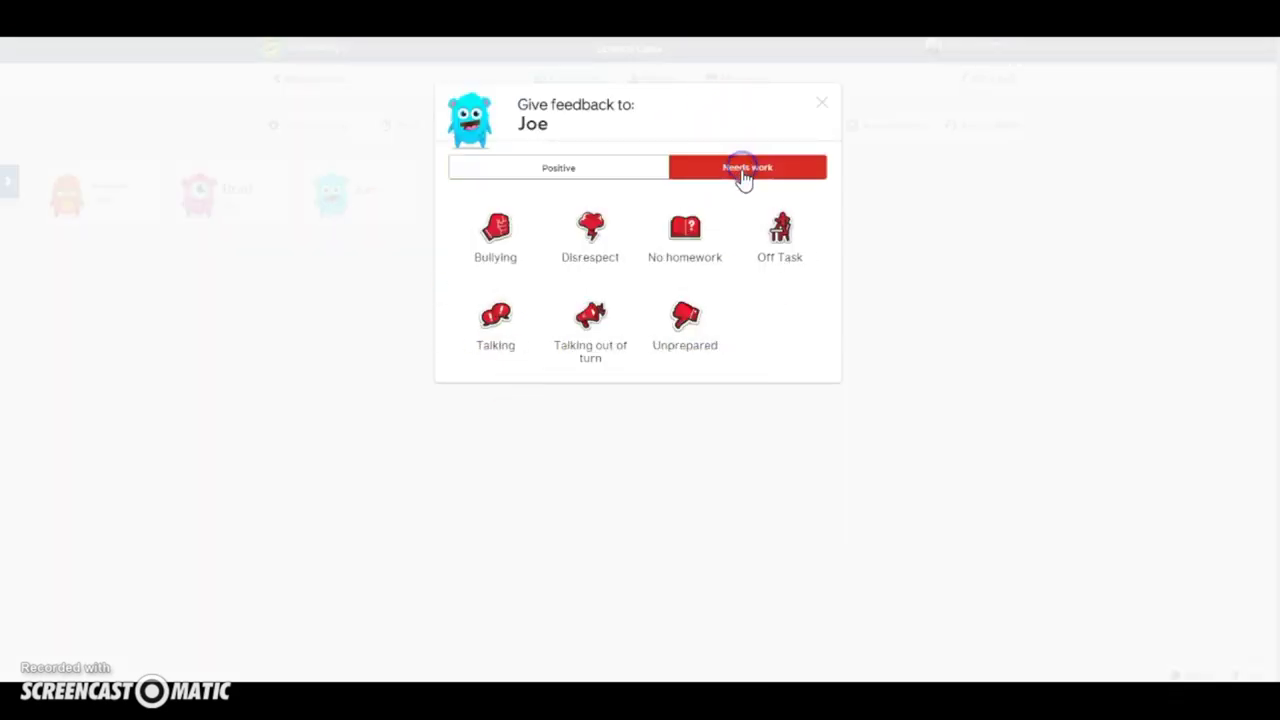
pyautogui.click(495, 345)
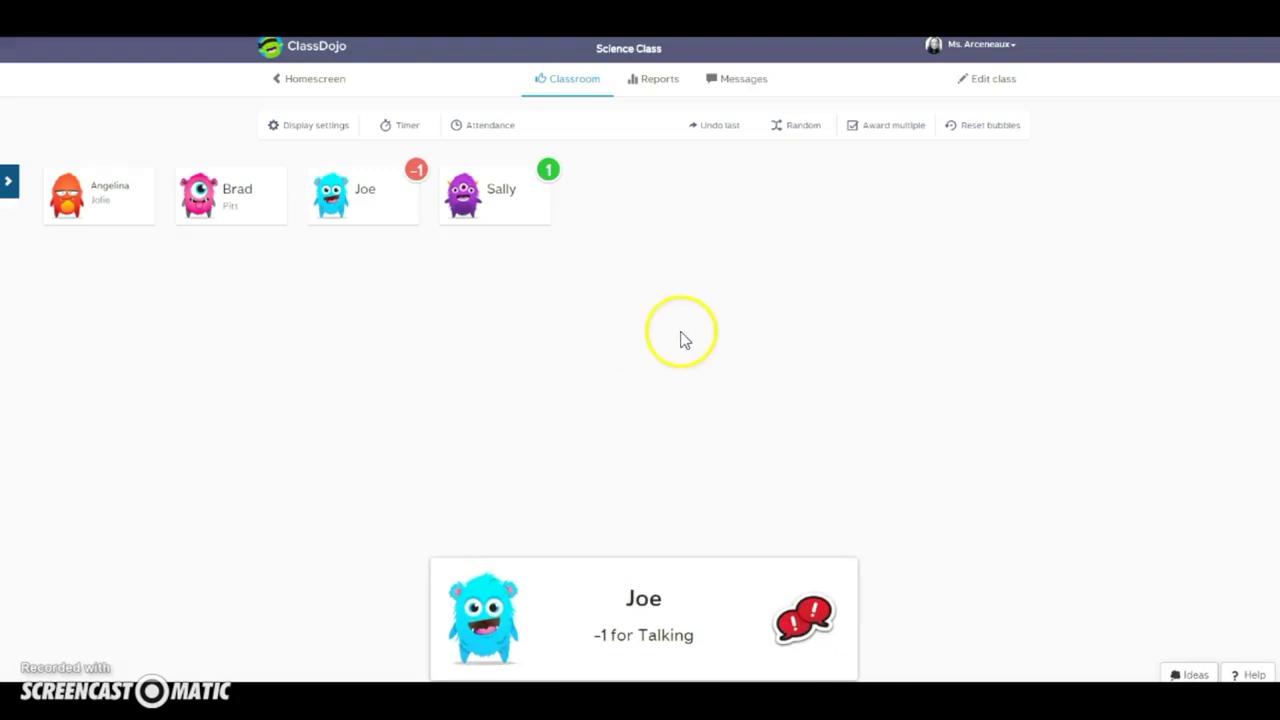